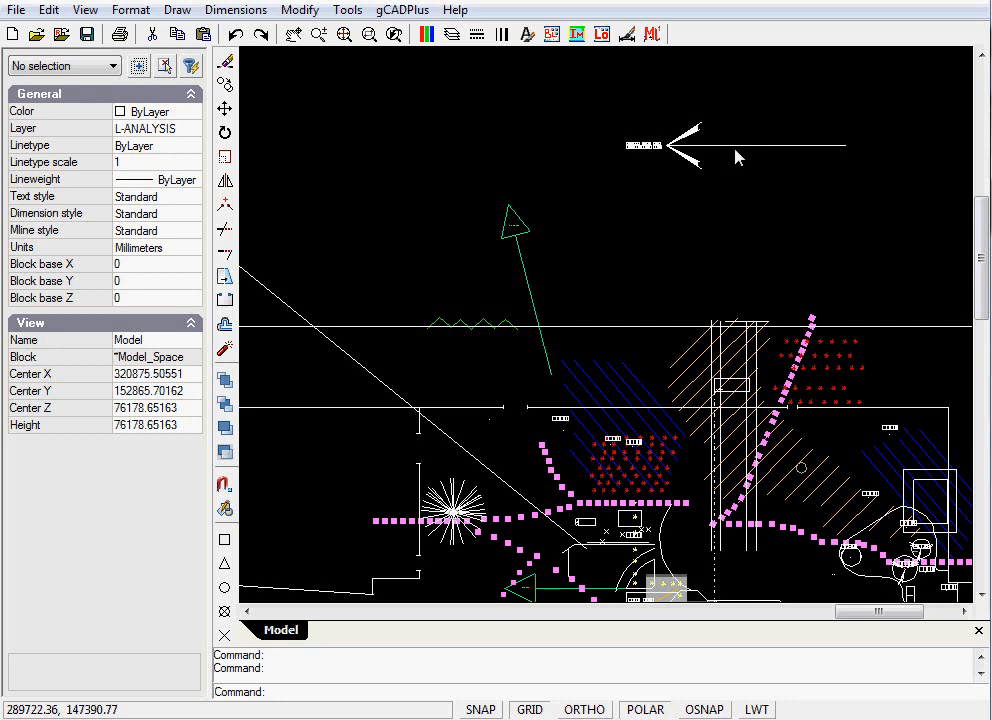
Redefine the ViewArrow block from the white arrow's shaft and arrowhead, excluding its text, with the base point at the shaft's tail end
{"action": "scroll", "coordinate": [737, 148], "scroll_direction": "up", "scroll_amount": 2}
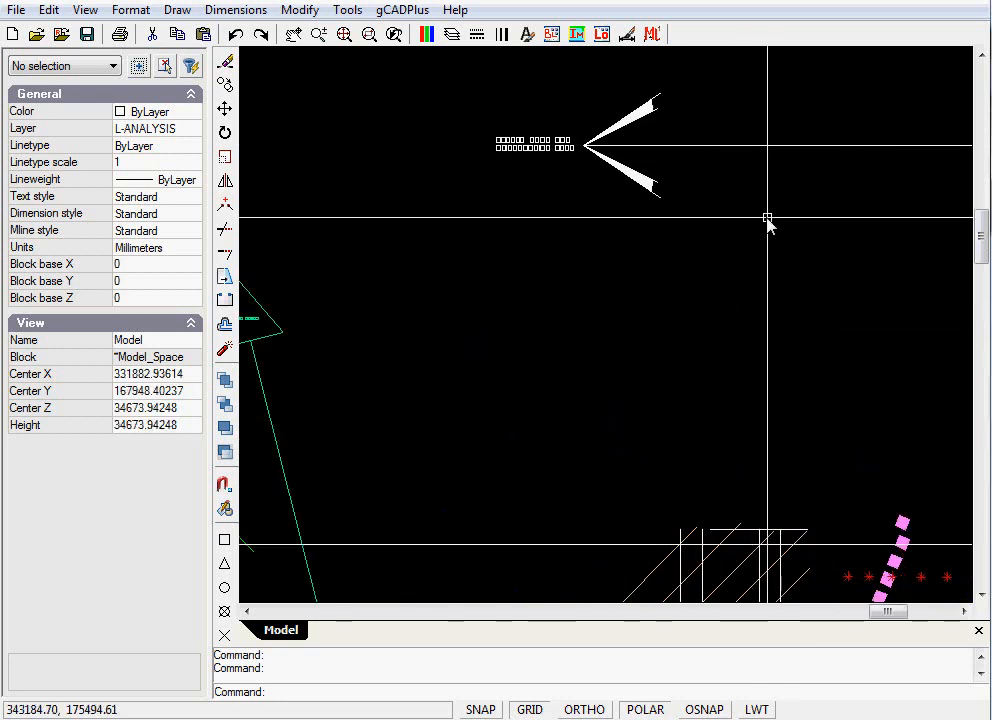
{"action": "scroll", "coordinate": [766, 216], "scroll_direction": "down", "scroll_amount": 1}
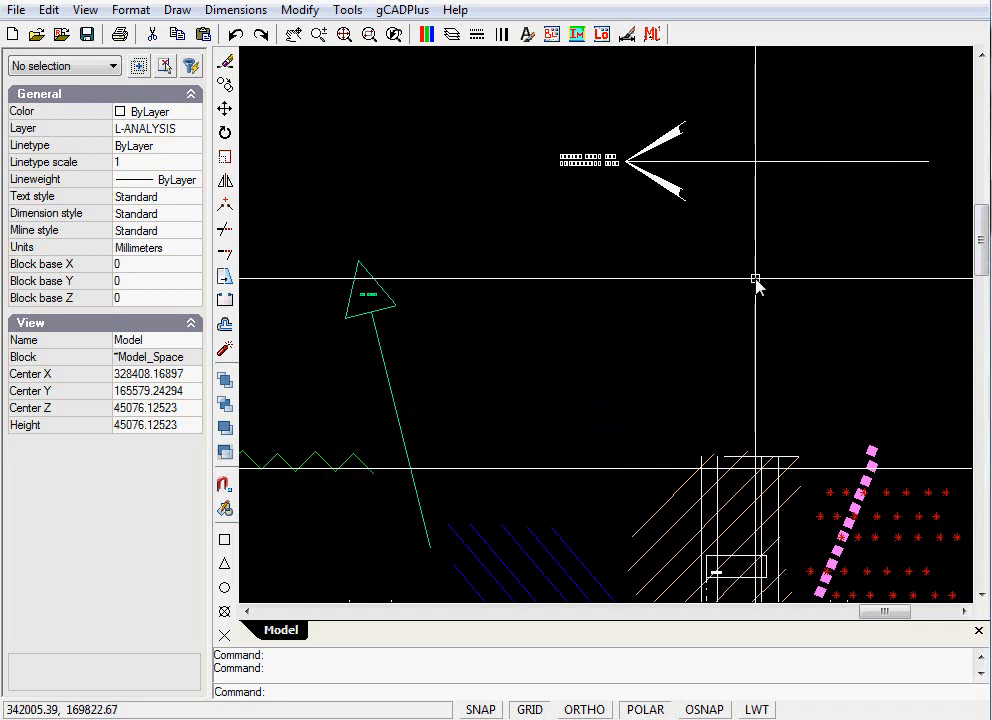
{"action": "left_click_drag", "start_coordinate": [942, 259], "coordinate": [623, 79]}
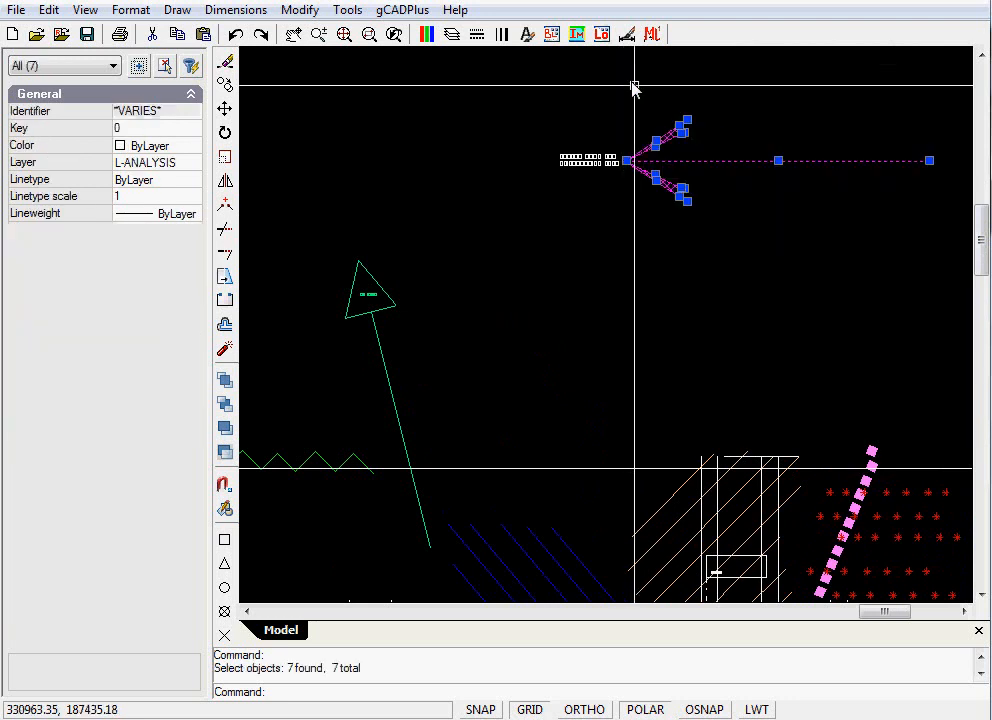
{"action": "right_click", "coordinate": [703, 276]}
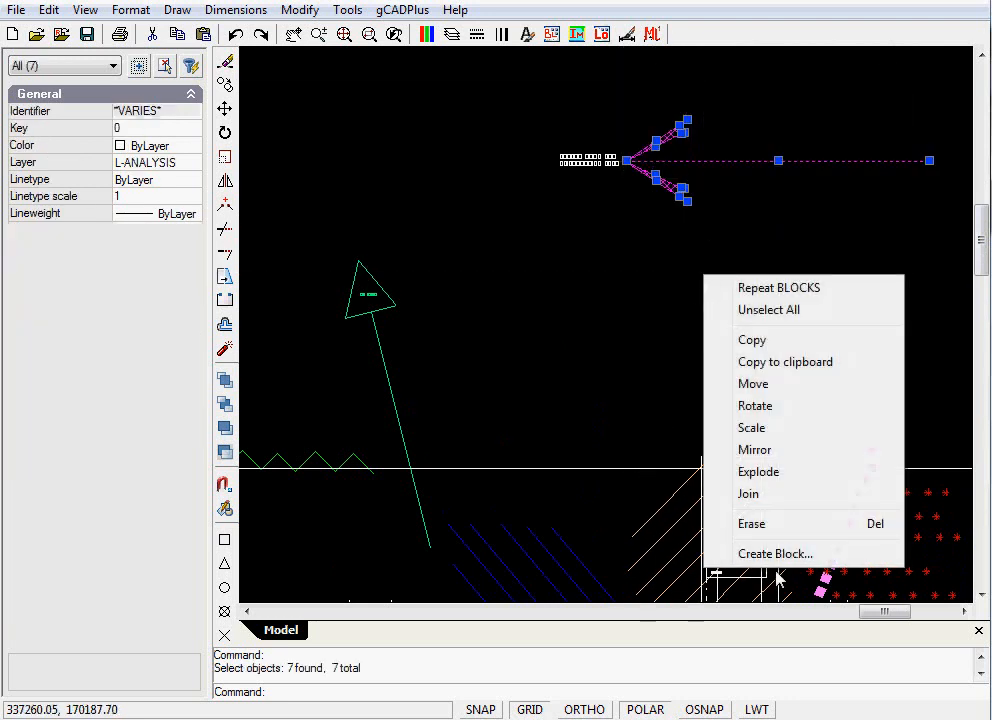
{"action": "left_click", "coordinate": [780, 554]}
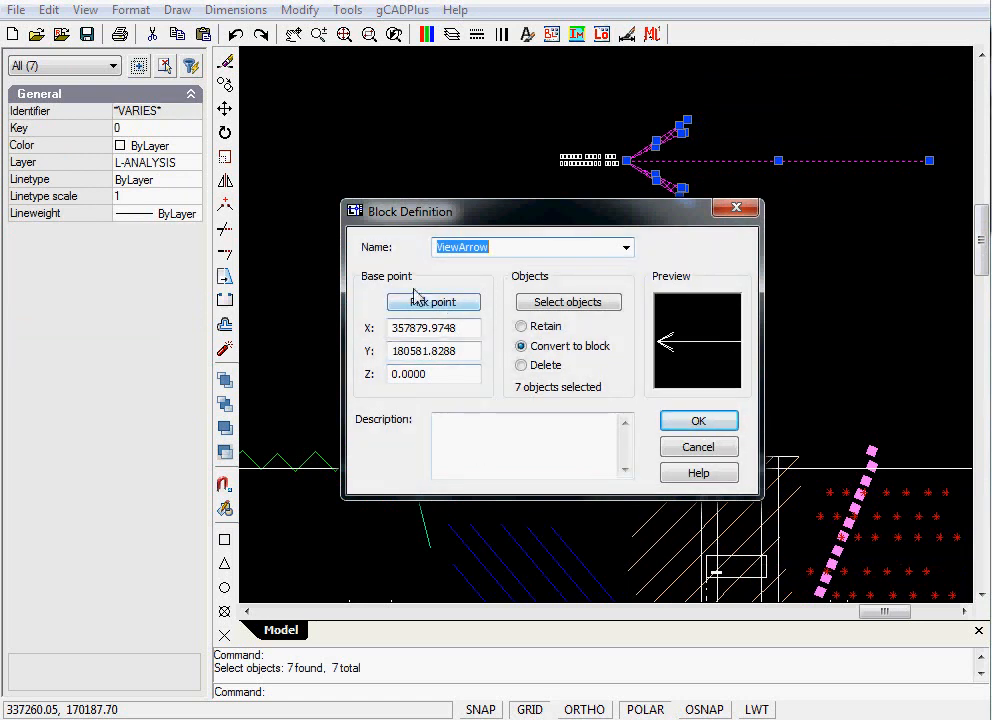
{"action": "left_click", "coordinate": [443, 311]}
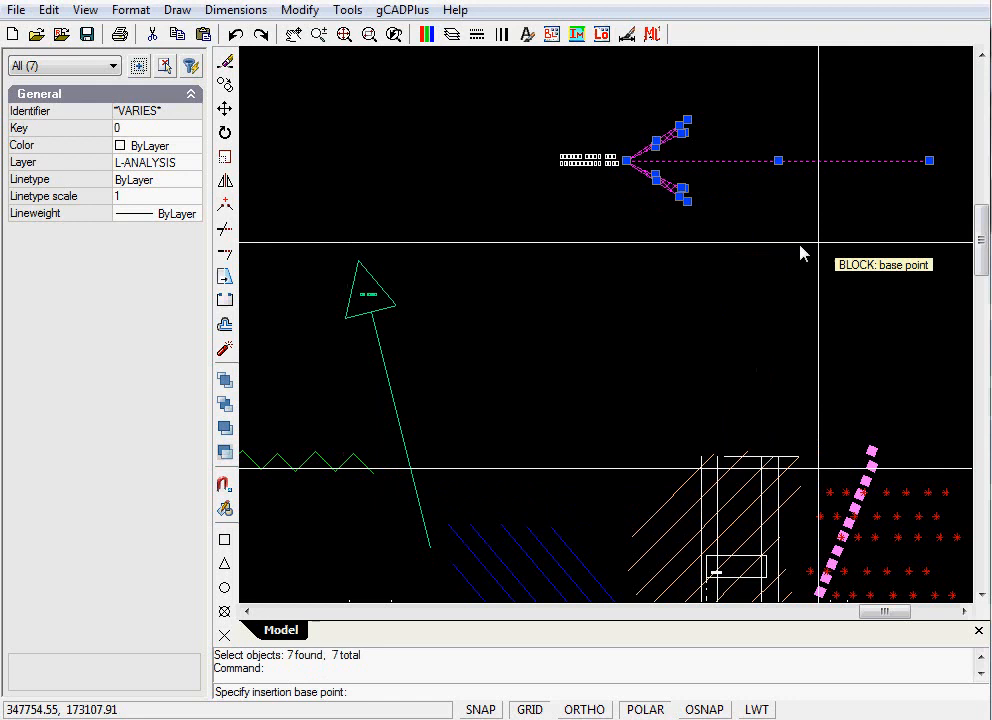
{"action": "left_click", "coordinate": [930, 162]}
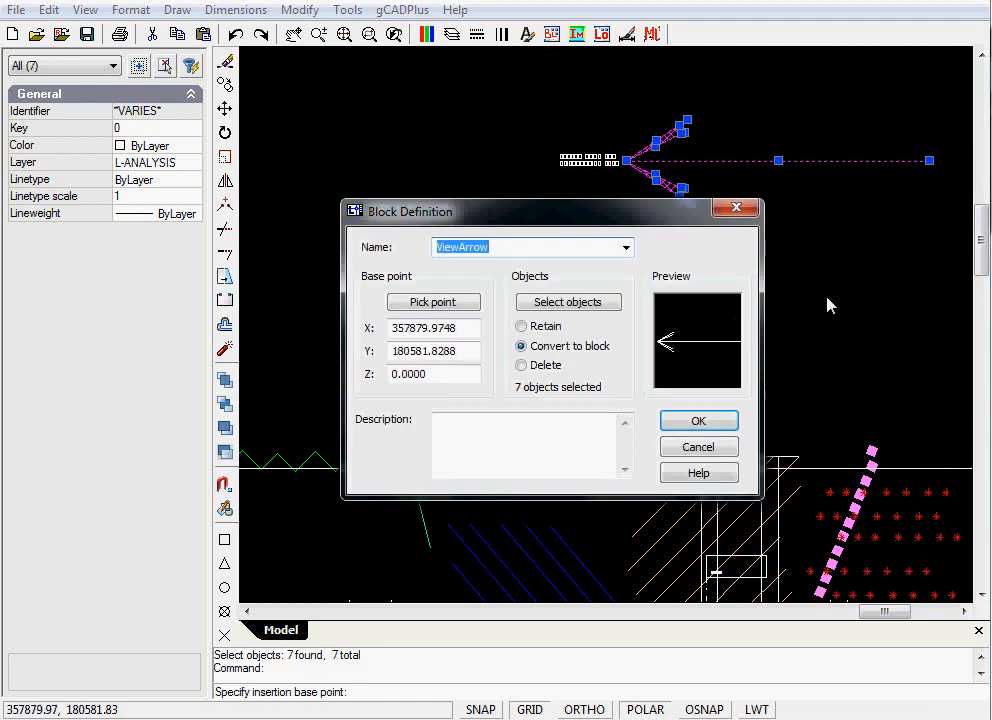
{"action": "left_click", "coordinate": [707, 428]}
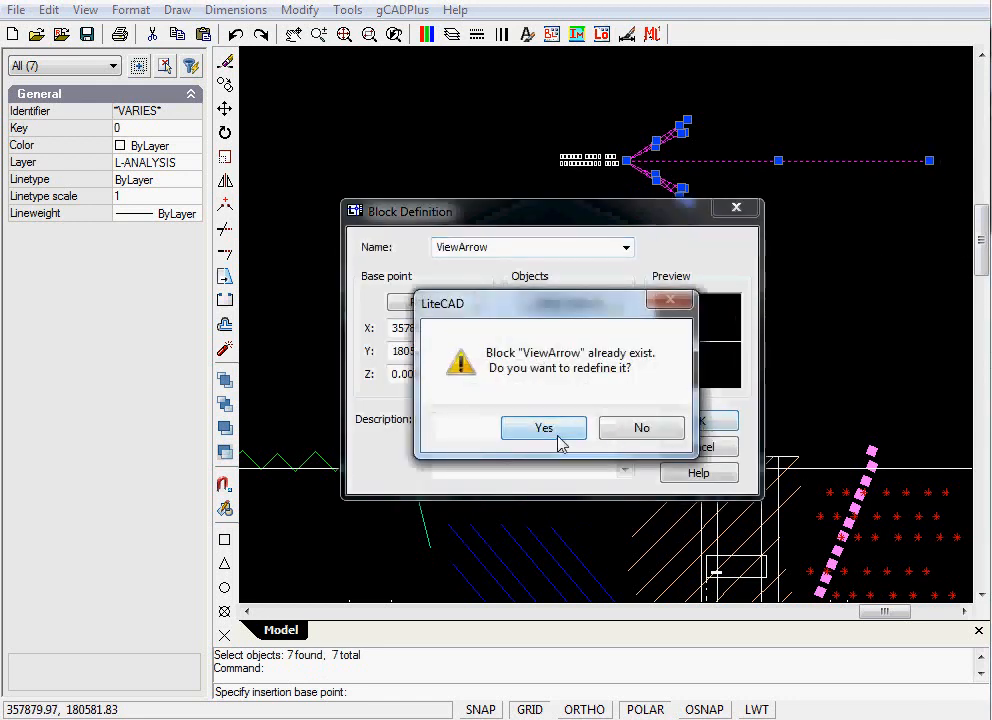
{"action": "left_click", "coordinate": [545, 428]}
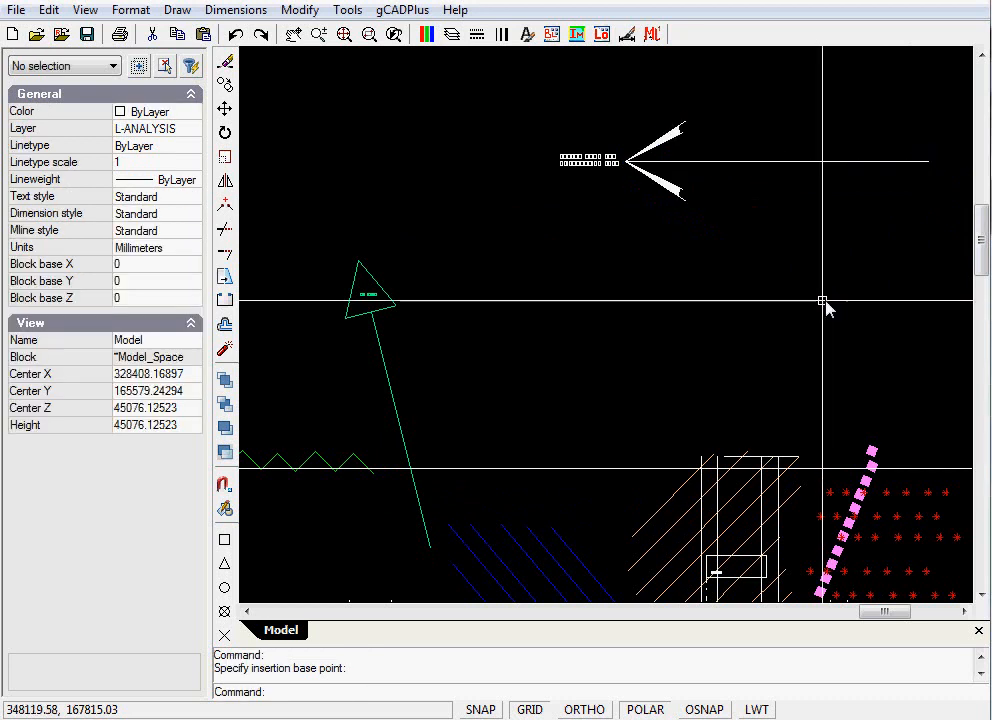
{"action": "left_click", "coordinate": [734, 161]}
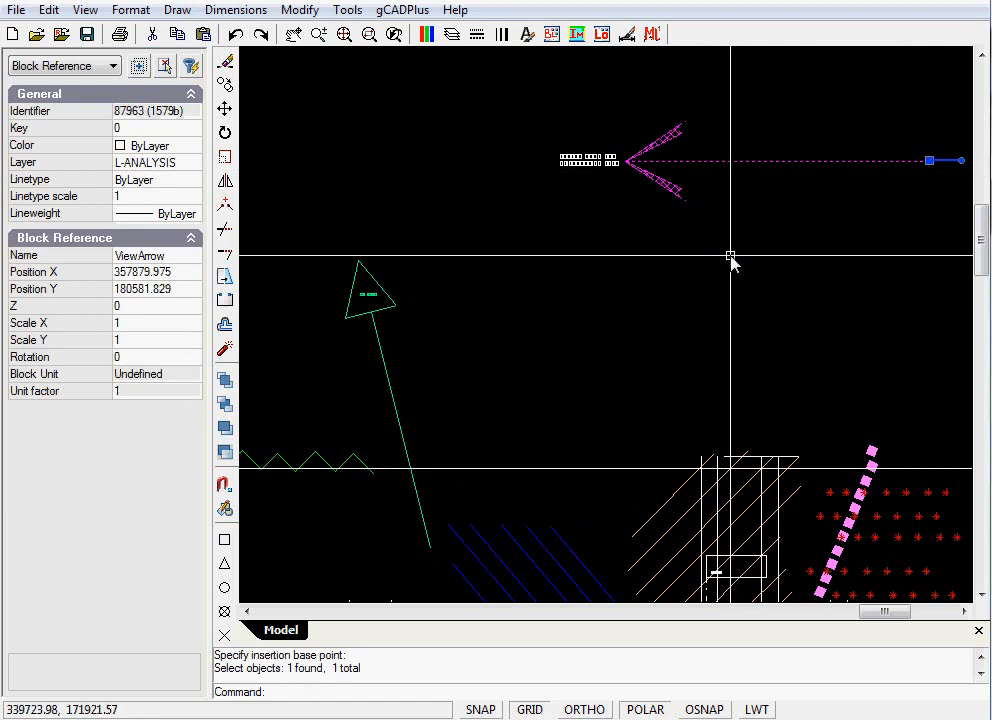
{"action": "key", "text": "Escape"}
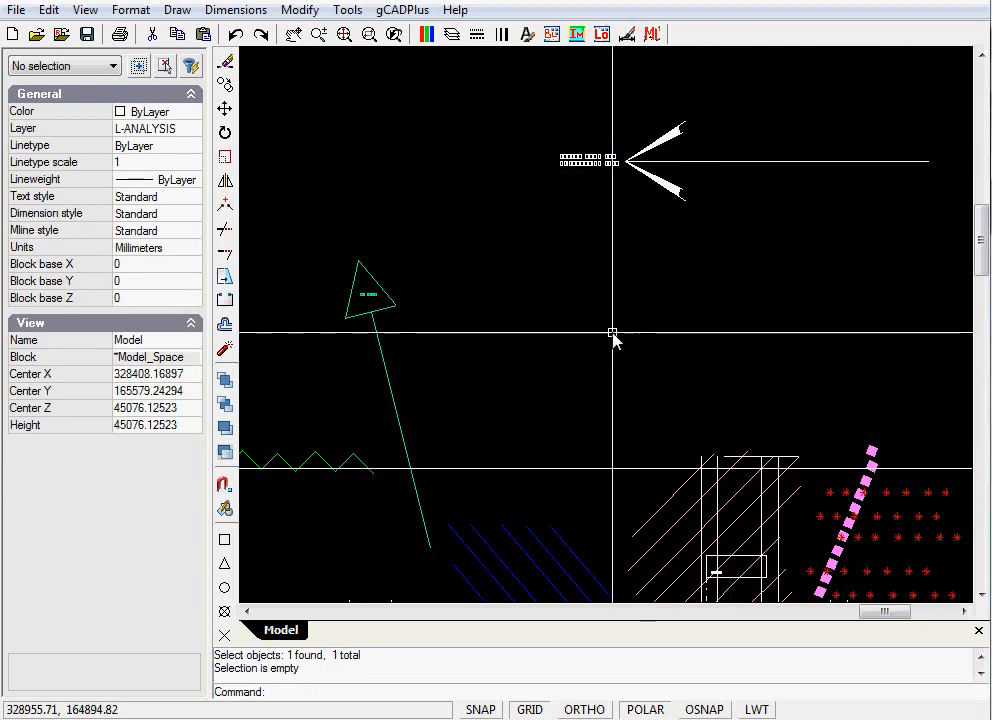
Convert the "SCREEN PUMP AND NEIGHBOURING SHED" text beside the arrowhead into a block named ViewArrowText
{"action": "scroll", "coordinate": [576, 200], "scroll_direction": "up", "scroll_amount": 3}
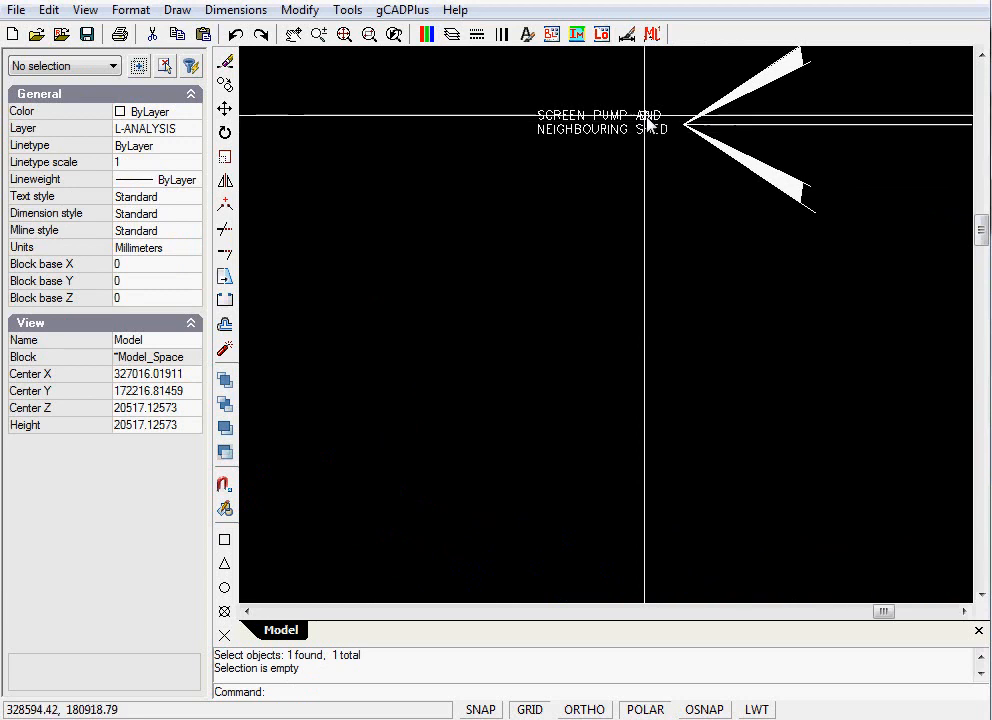
{"action": "left_click", "coordinate": [601, 117]}
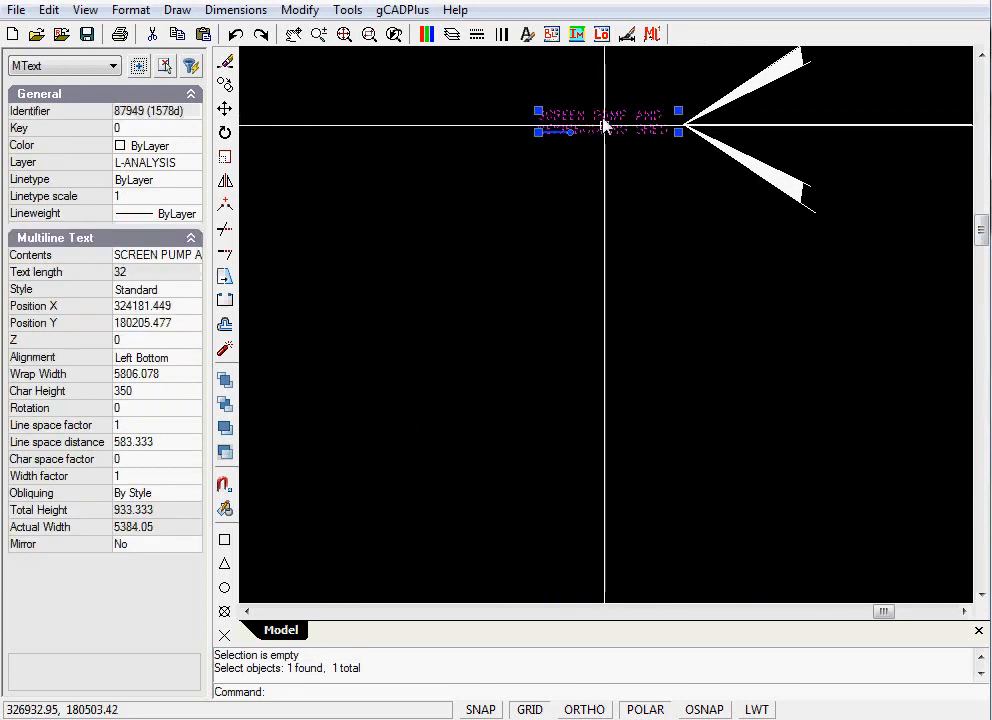
{"action": "right_click", "coordinate": [597, 198]}
{"action": "left_click", "coordinate": [641, 475]}
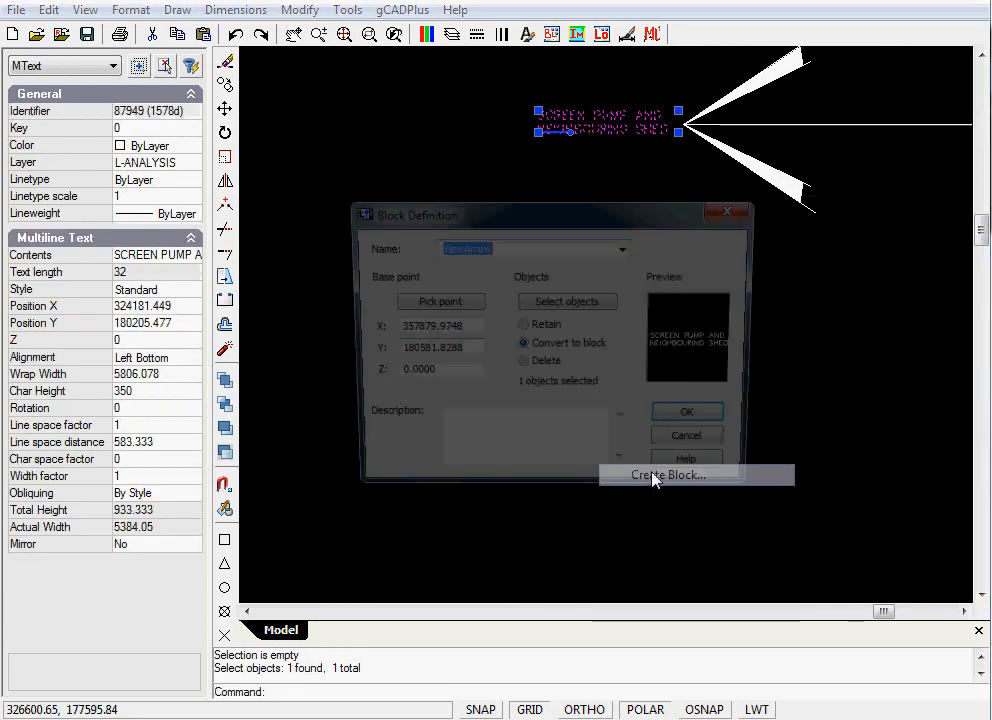
{"action": "left_click", "coordinate": [494, 251]}
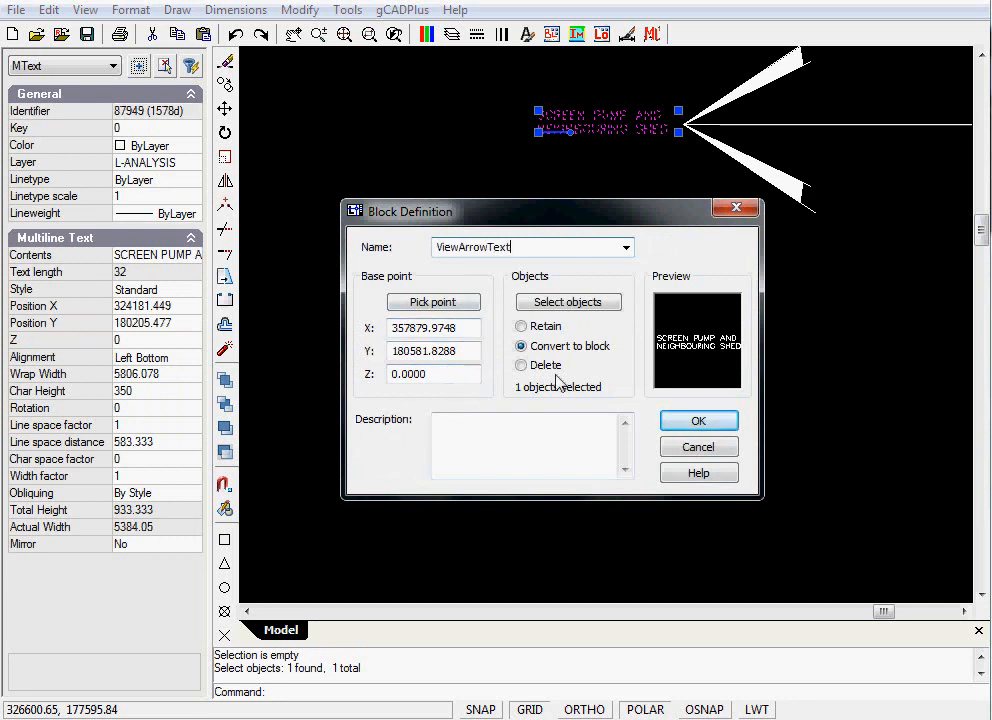
{"action": "left_click", "coordinate": [717, 421]}
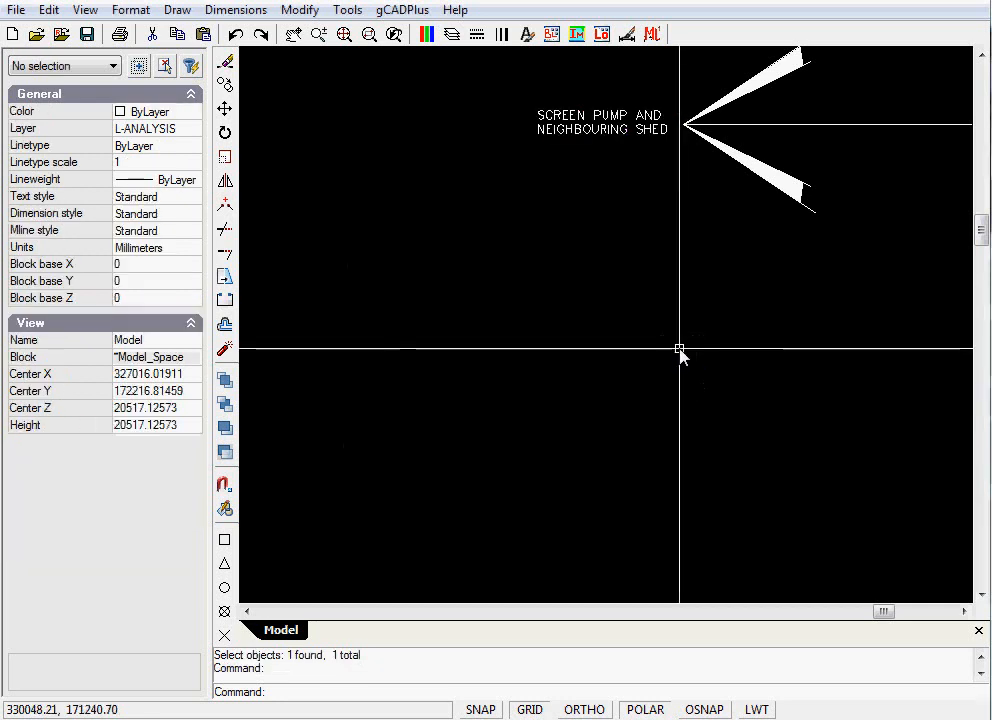
Combine the arrow and text blocks into a block named CompoundViewArrowText, with its base point at the shaft's tail end
{"action": "scroll", "coordinate": [700, 313], "scroll_direction": "down", "scroll_amount": 4}
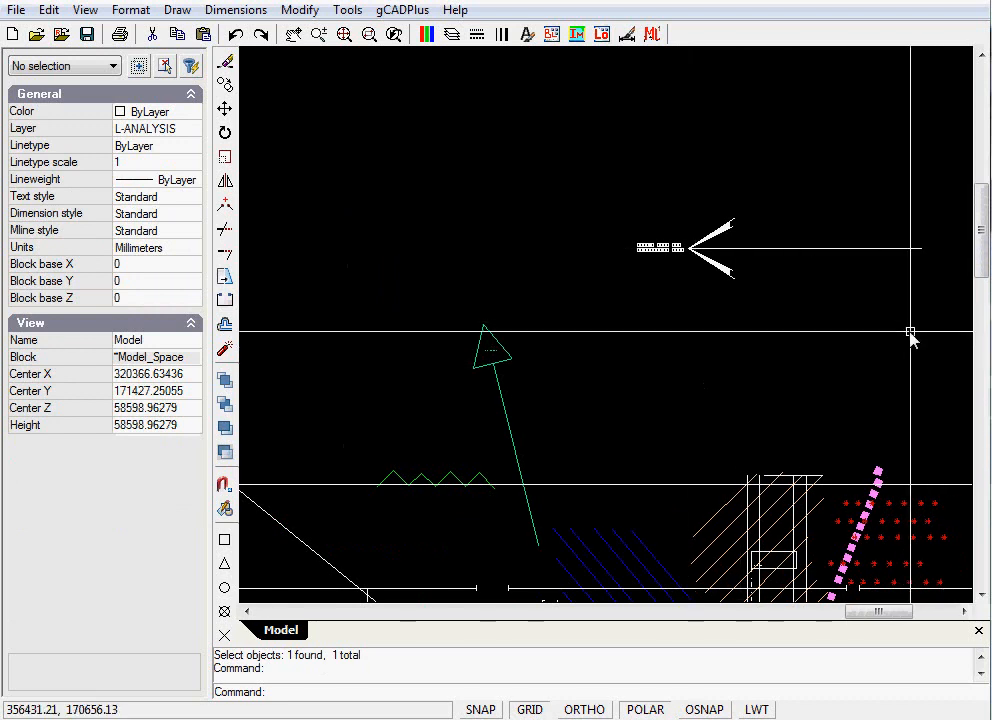
{"action": "left_click", "coordinate": [932, 345]}
{"action": "left_click", "coordinate": [603, 176]}
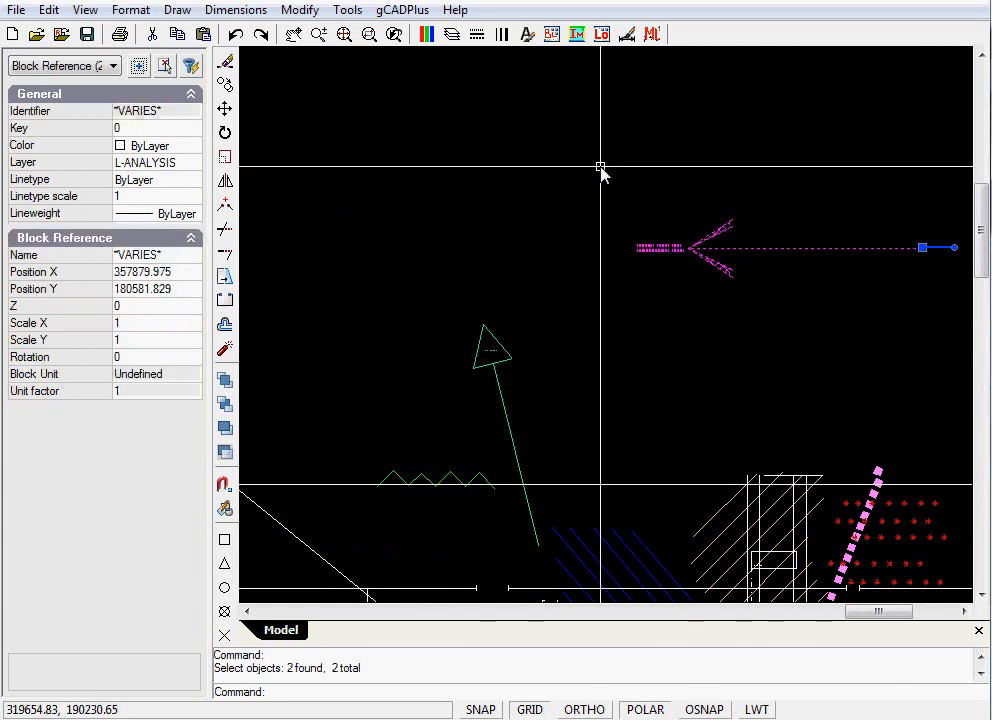
{"action": "right_click", "coordinate": [553, 153]}
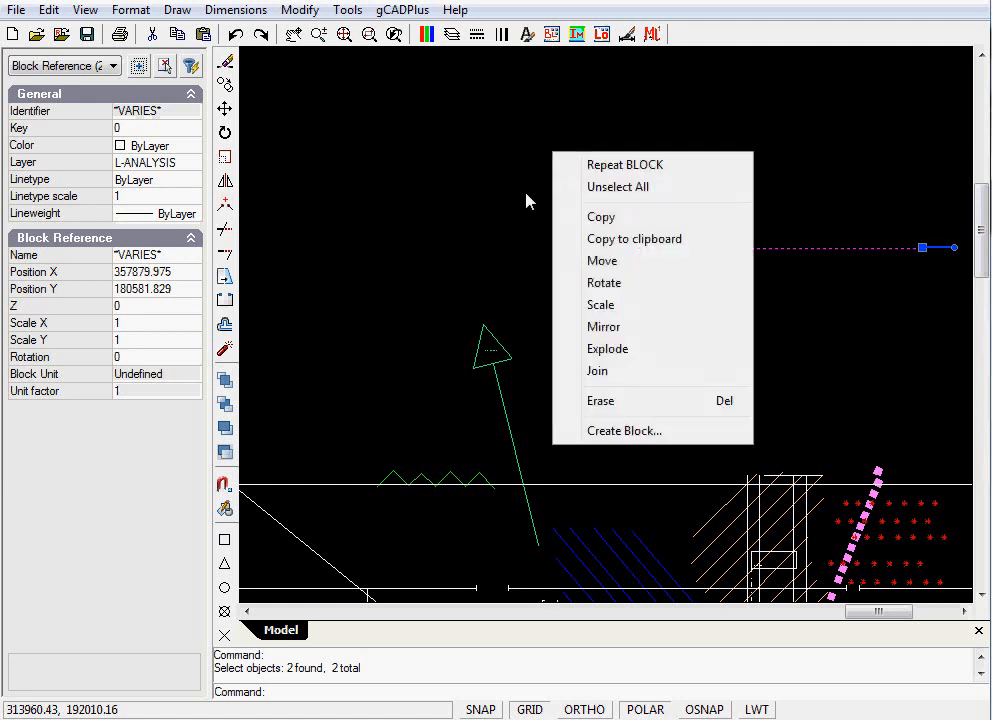
{"action": "left_click", "coordinate": [616, 431]}
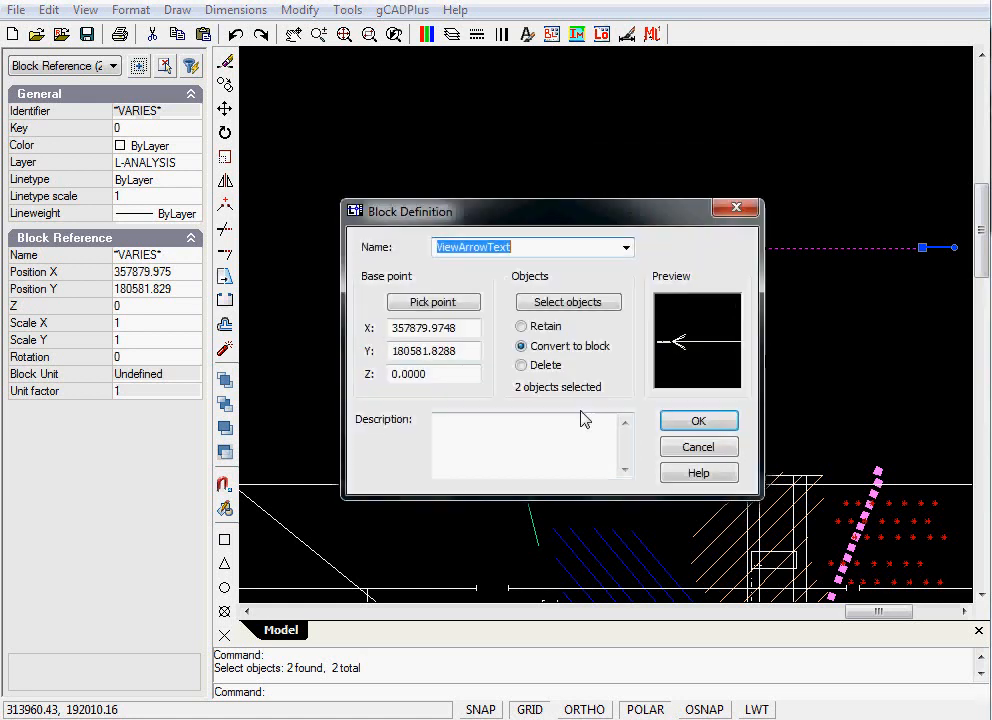
{"action": "left_click", "coordinate": [438, 250]}
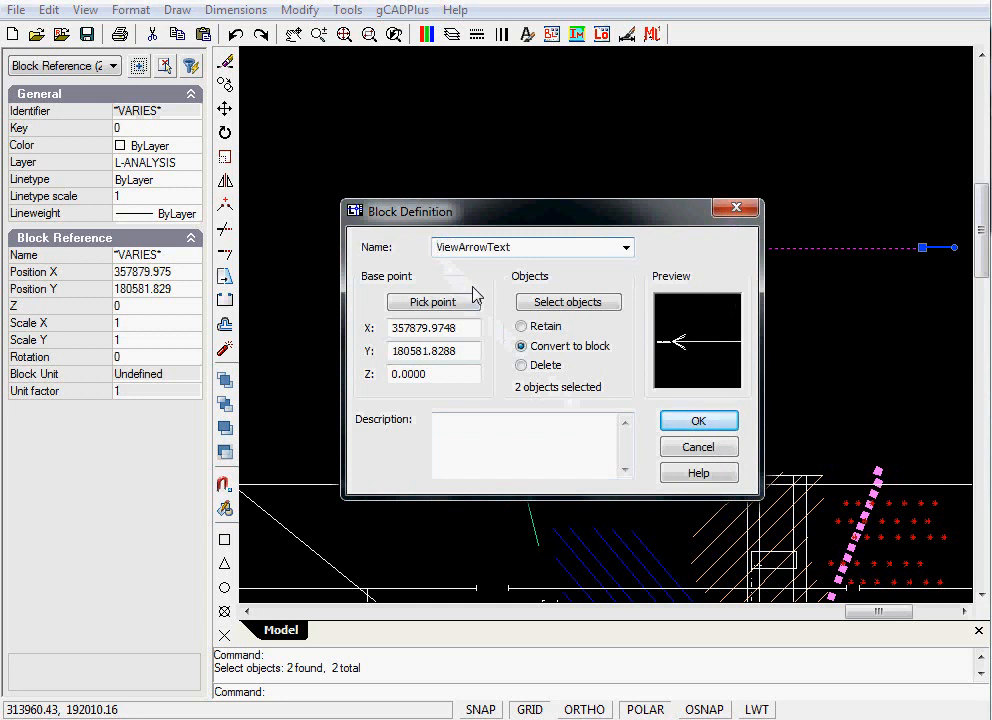
{"action": "type", "text": "Compo"}
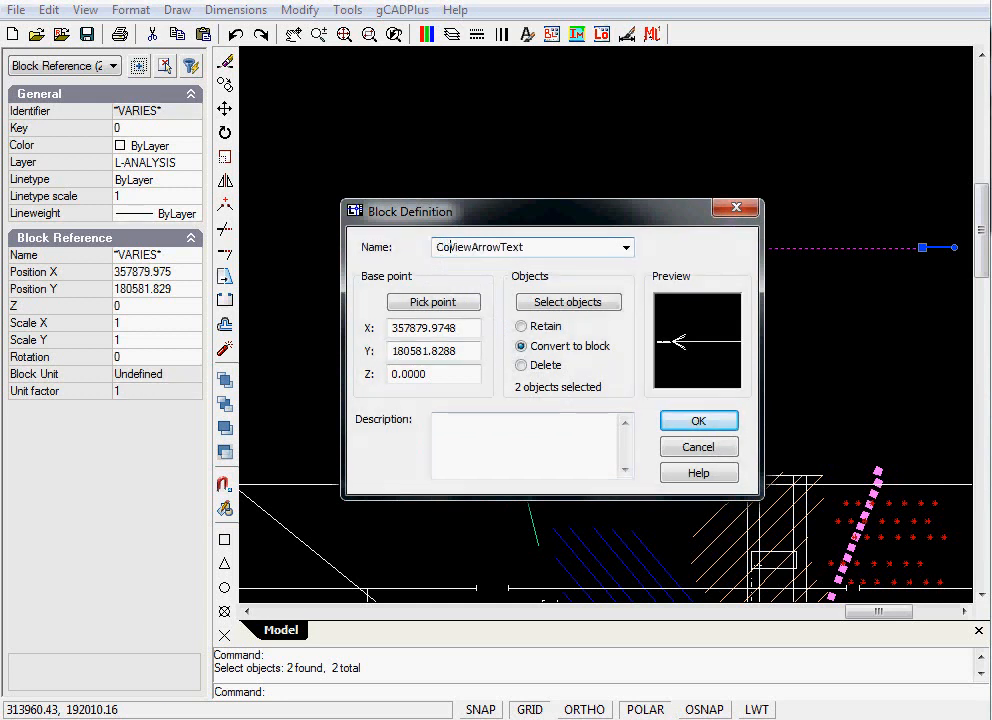
{"action": "type", "text": "und"}
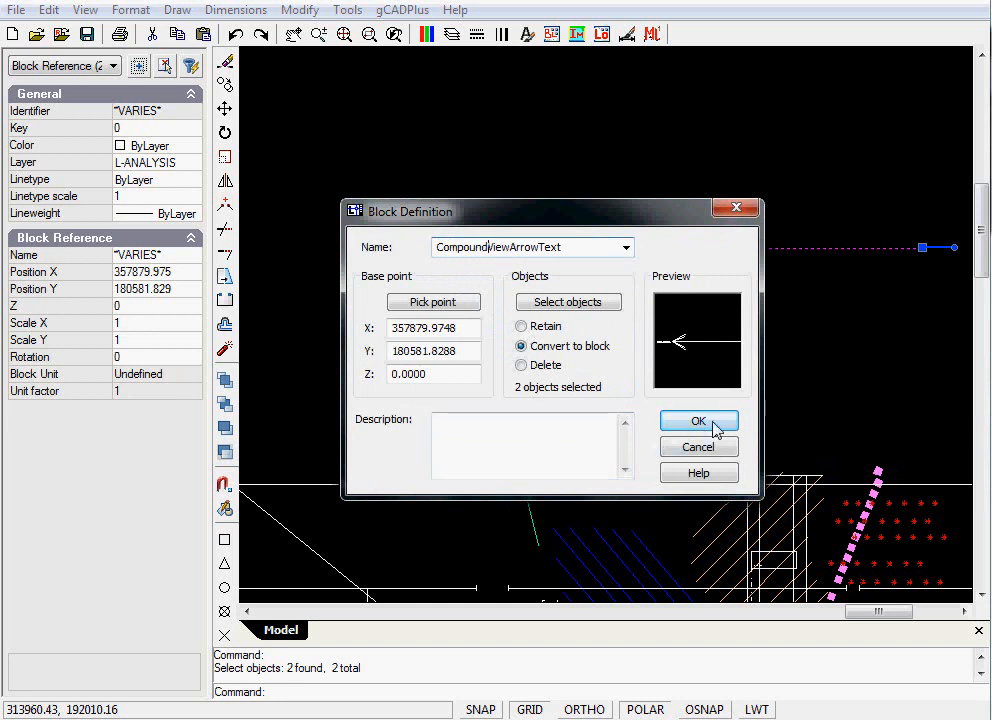
{"action": "left_click", "coordinate": [446, 302]}
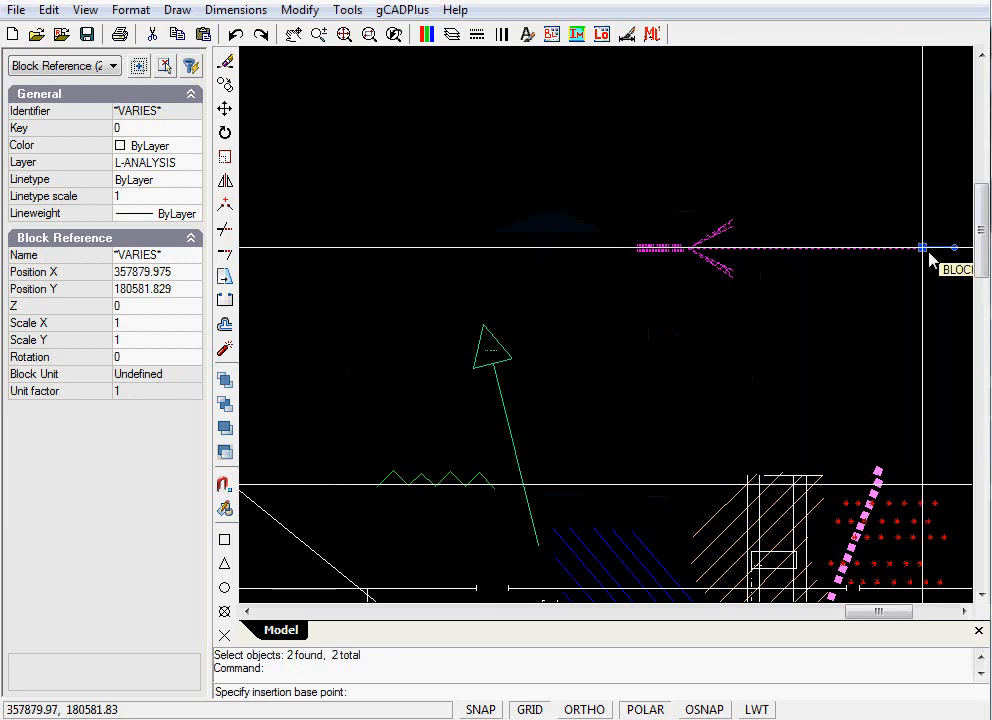
{"action": "left_click", "coordinate": [924, 249]}
{"action": "left_click", "coordinate": [694, 416]}
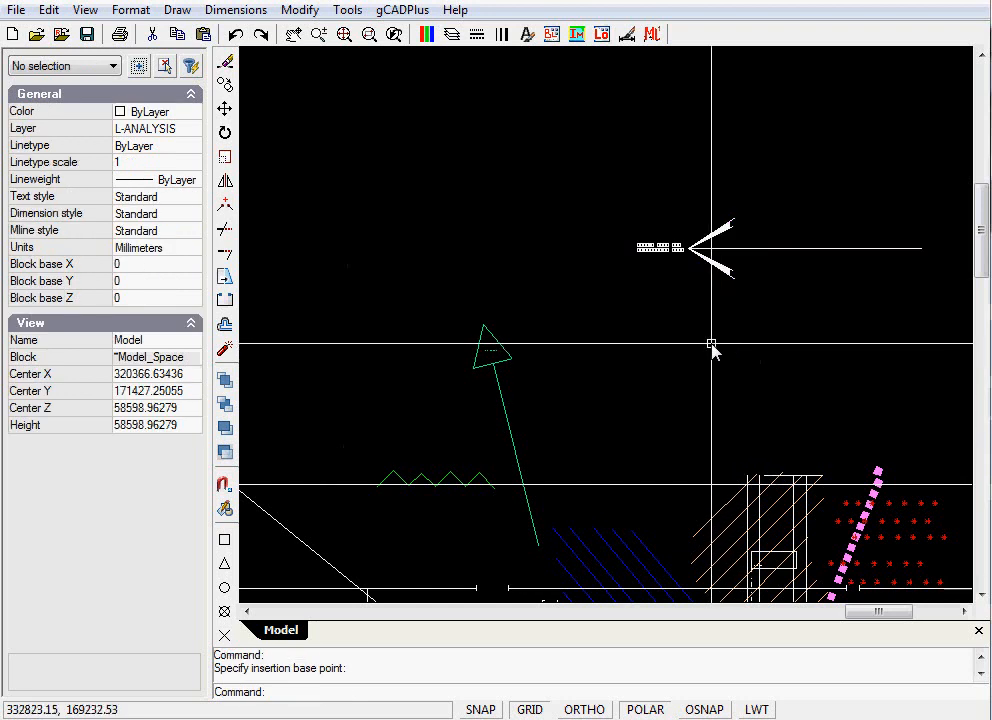
{"action": "left_click", "coordinate": [783, 254]}
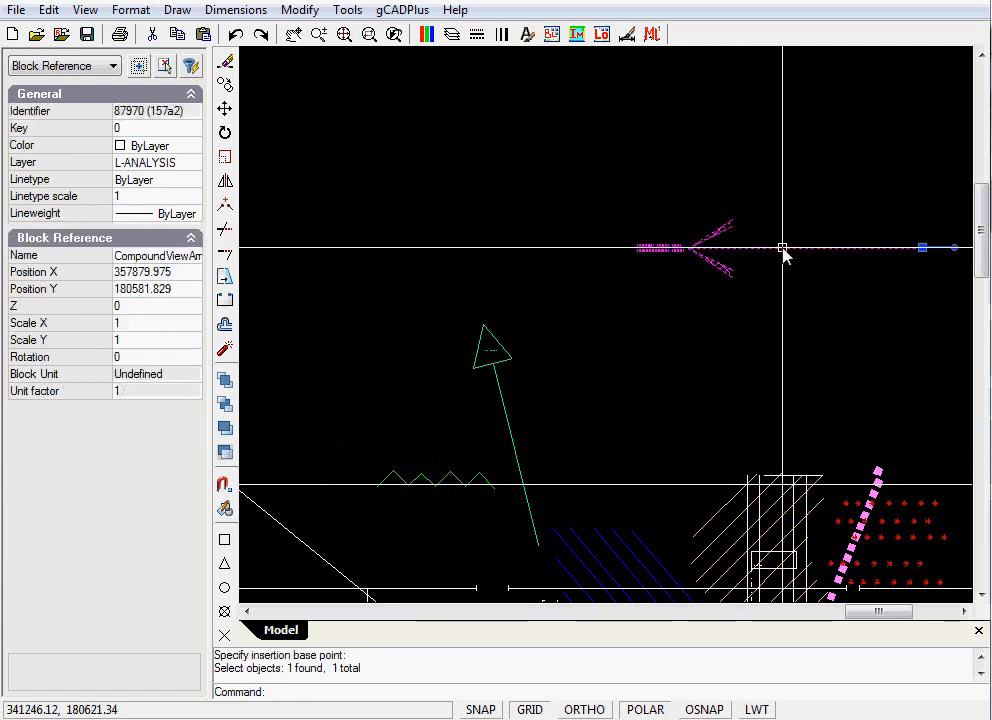
{"action": "right_click", "coordinate": [651, 339]}
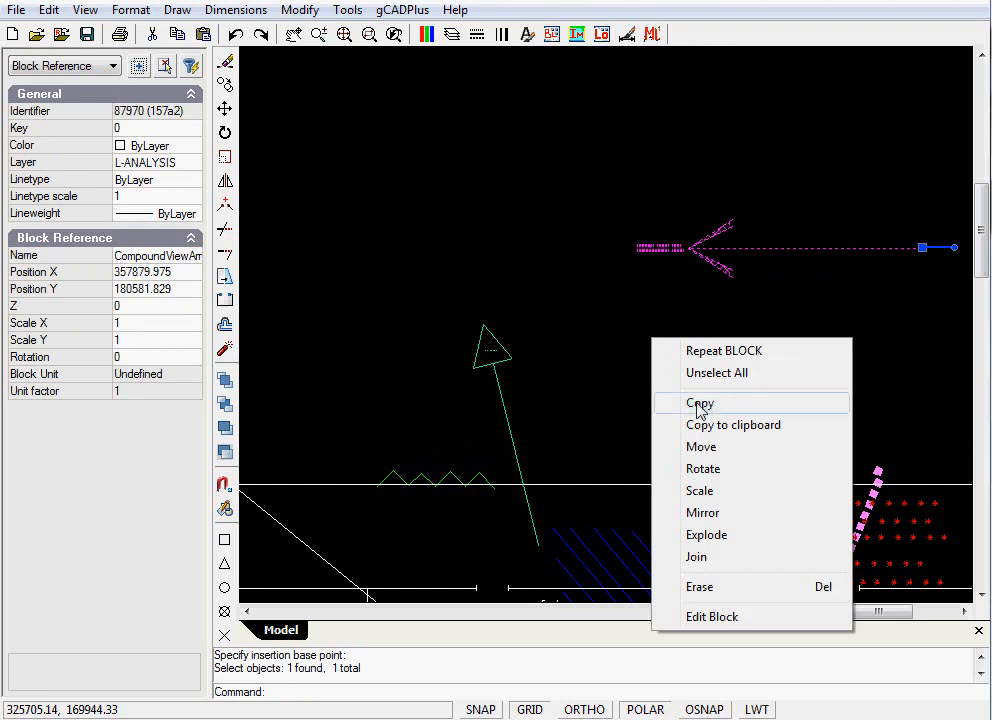
{"action": "left_click", "coordinate": [584, 310]}
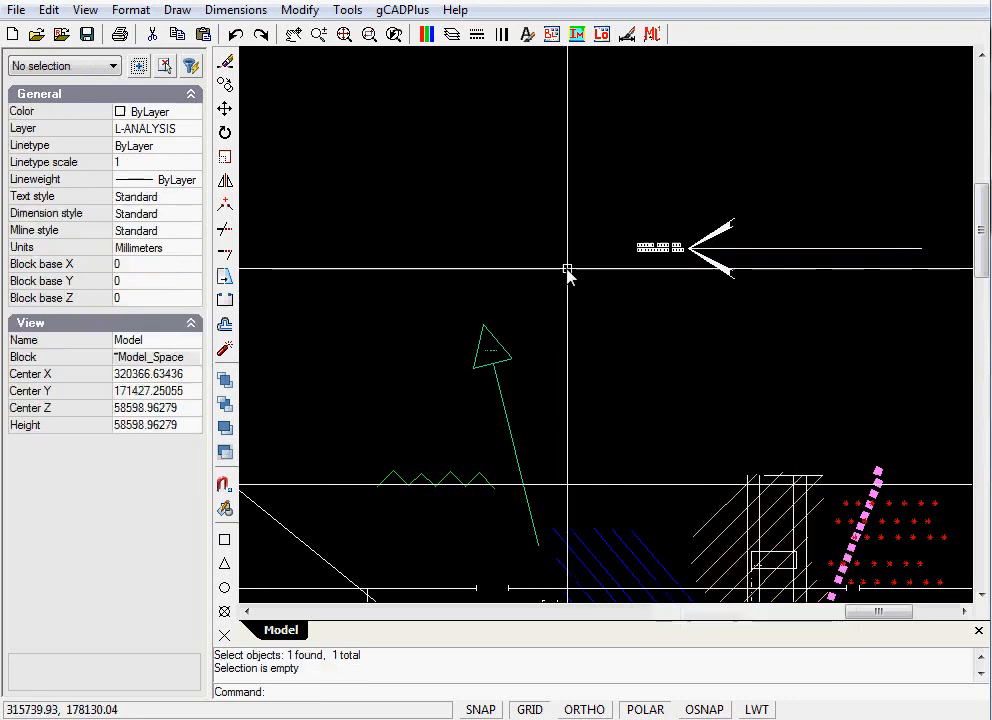
Insert the CompoundViewArrowText block beside the green arrow's tail, pointing upward at a rotation of about 278 degrees and scale 1
{"action": "left_click", "coordinate": [551, 35]}
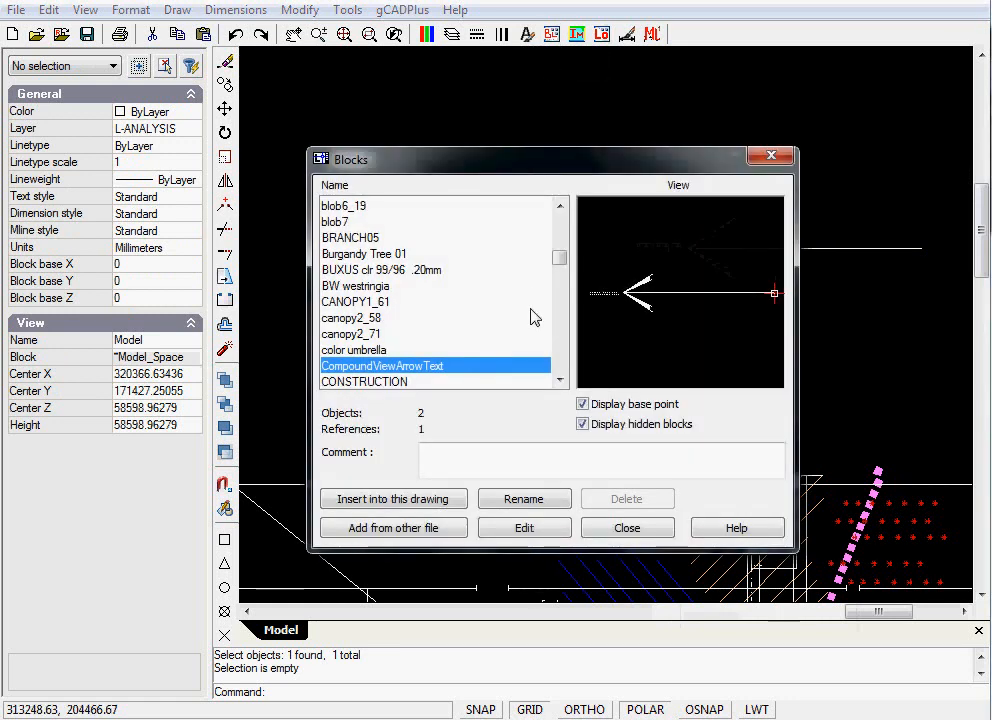
{"action": "left_click_drag", "start_coordinate": [560, 261], "coordinate": [565, 376]}
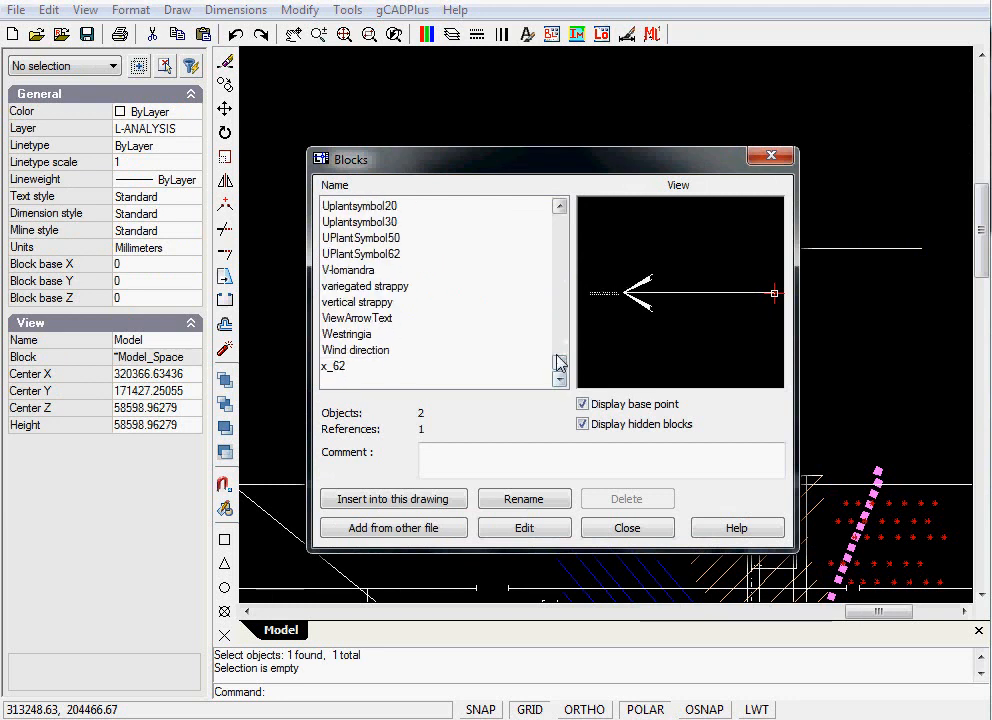
{"action": "mouse_move", "coordinate": [557, 360]}
{"action": "left_mouse_down"}
{"action": "mouse_move", "coordinate": [559, 352]}
{"action": "mouse_move", "coordinate": [559, 361]}
{"action": "left_mouse_up"}
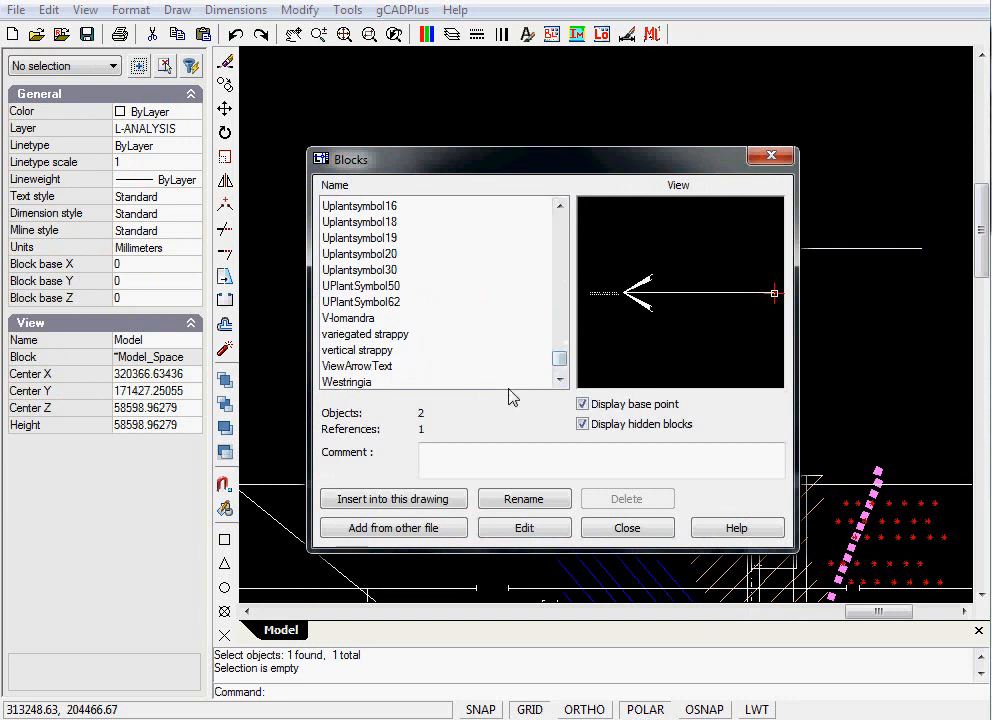
{"action": "left_click_drag", "start_coordinate": [559, 358], "coordinate": [558, 262]}
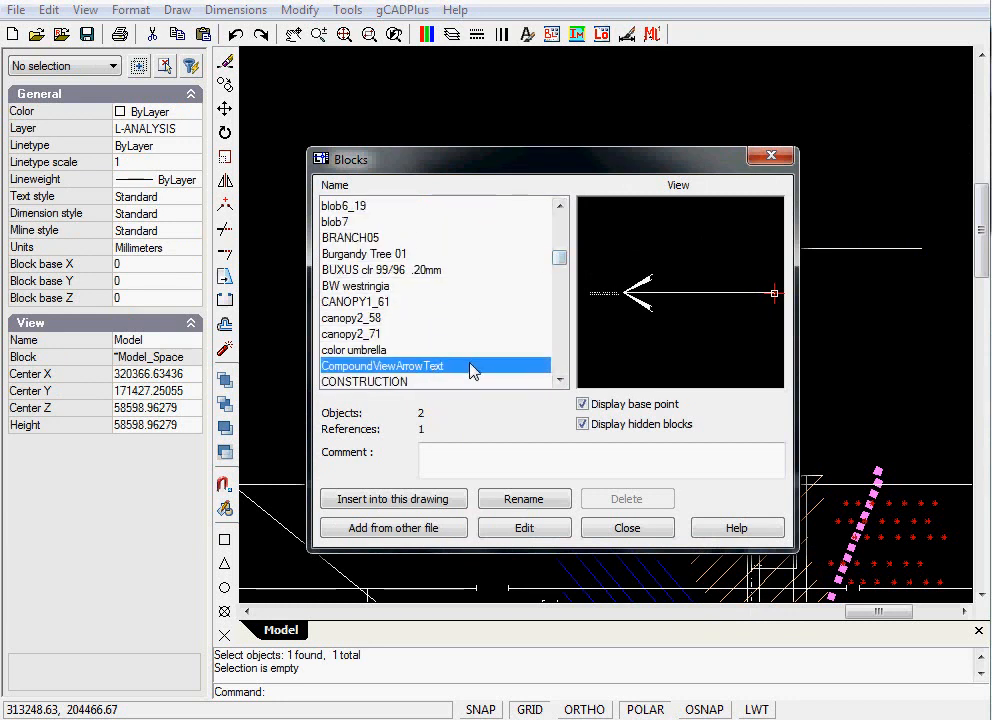
{"action": "left_click", "coordinate": [417, 504]}
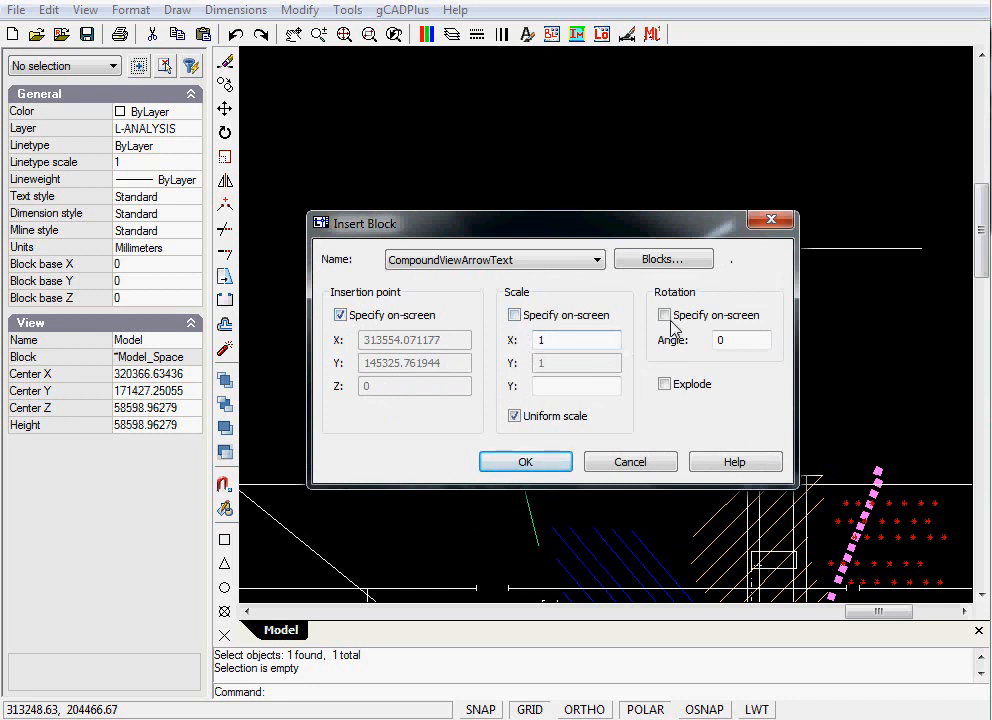
{"action": "left_click", "coordinate": [537, 463]}
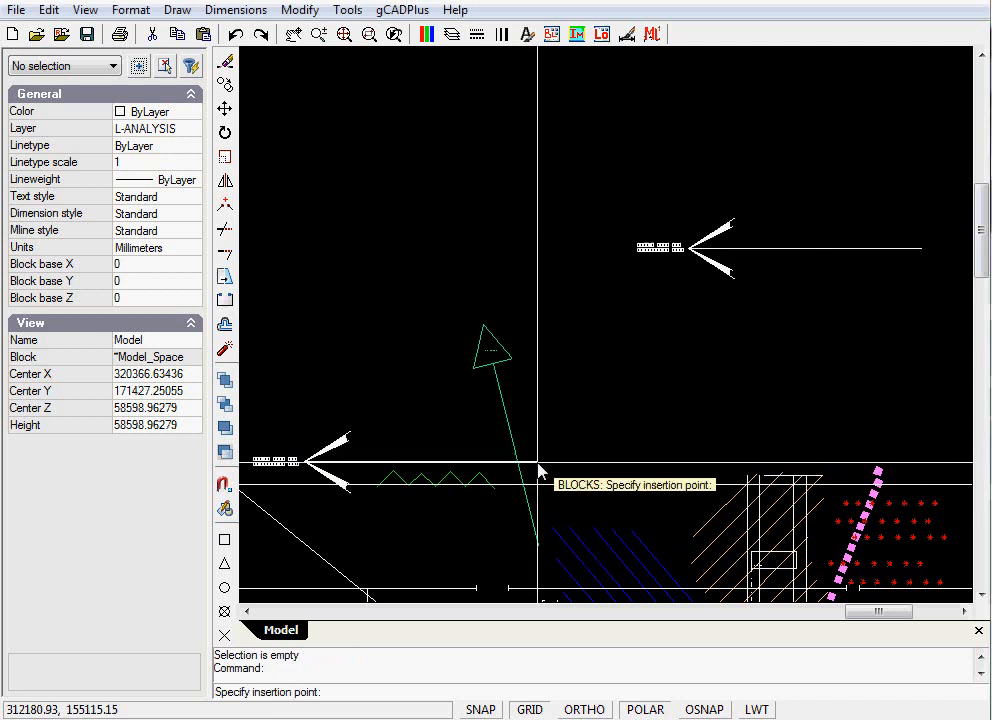
{"action": "left_click", "coordinate": [551, 545]}
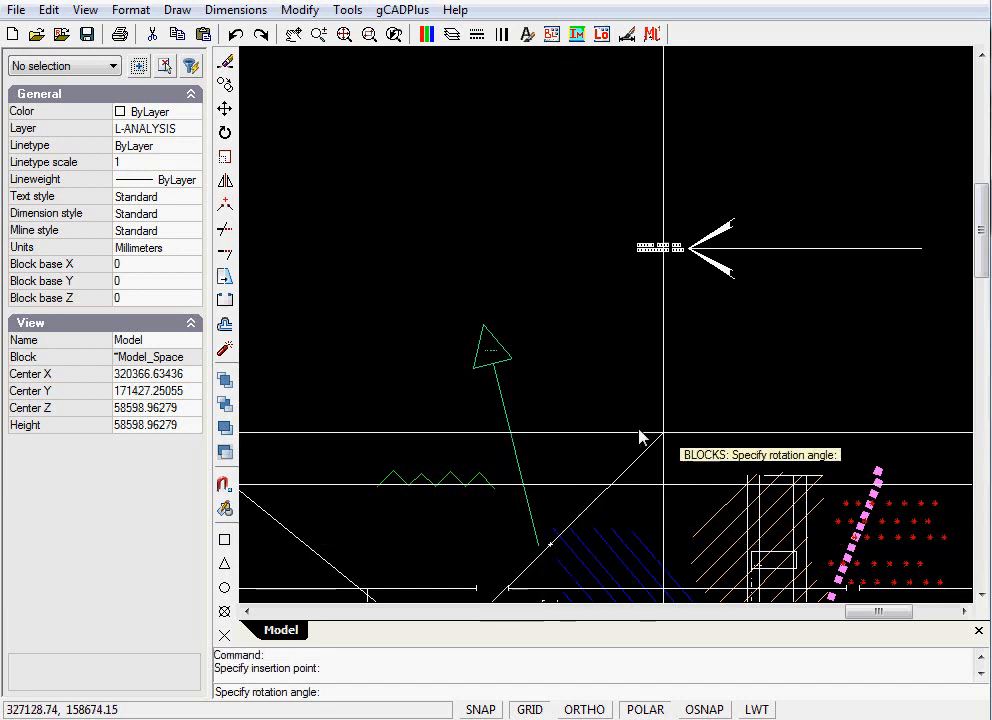
{"action": "left_click", "coordinate": [557, 588]}
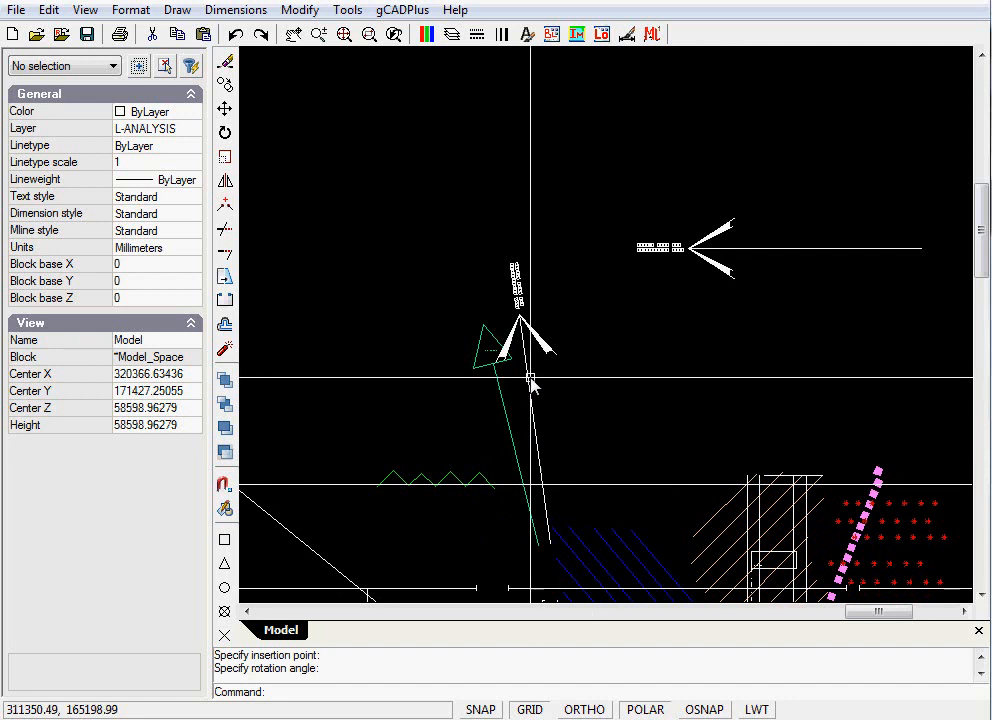
{"action": "left_click", "coordinate": [510, 432]}
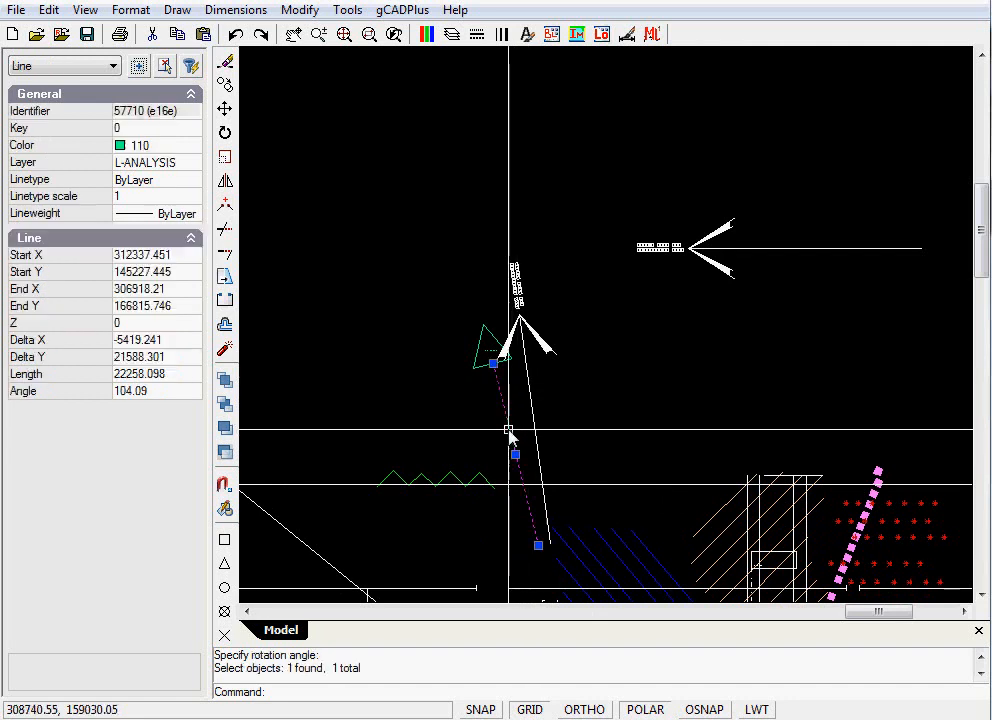
{"action": "left_click", "coordinate": [481, 364]}
{"action": "left_click", "coordinate": [495, 339]}
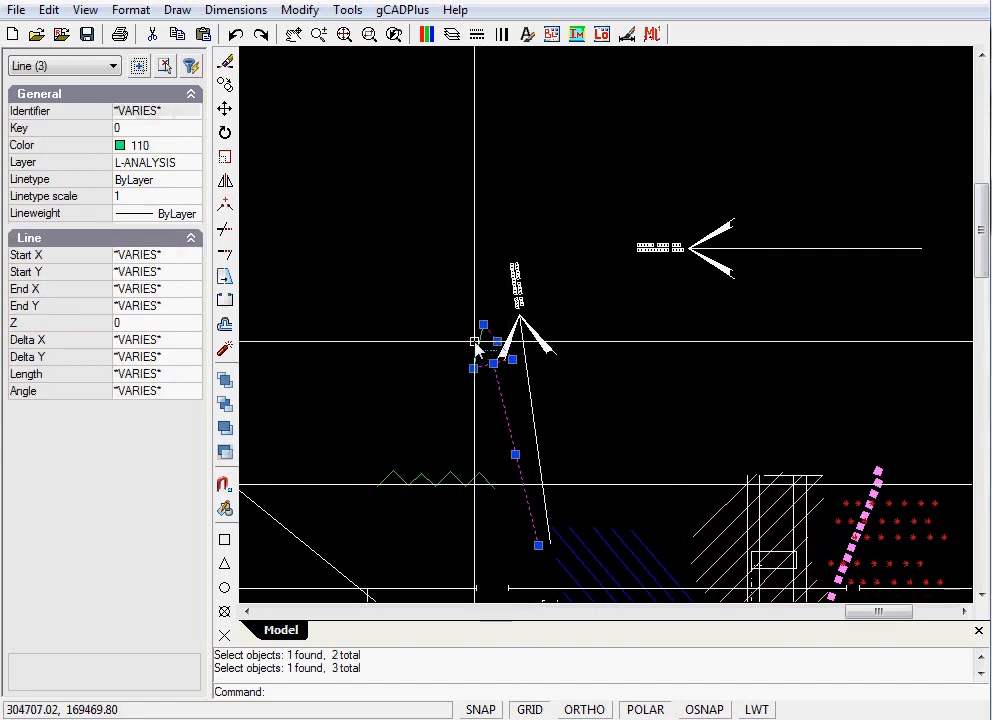
{"action": "key", "text": "Escape"}
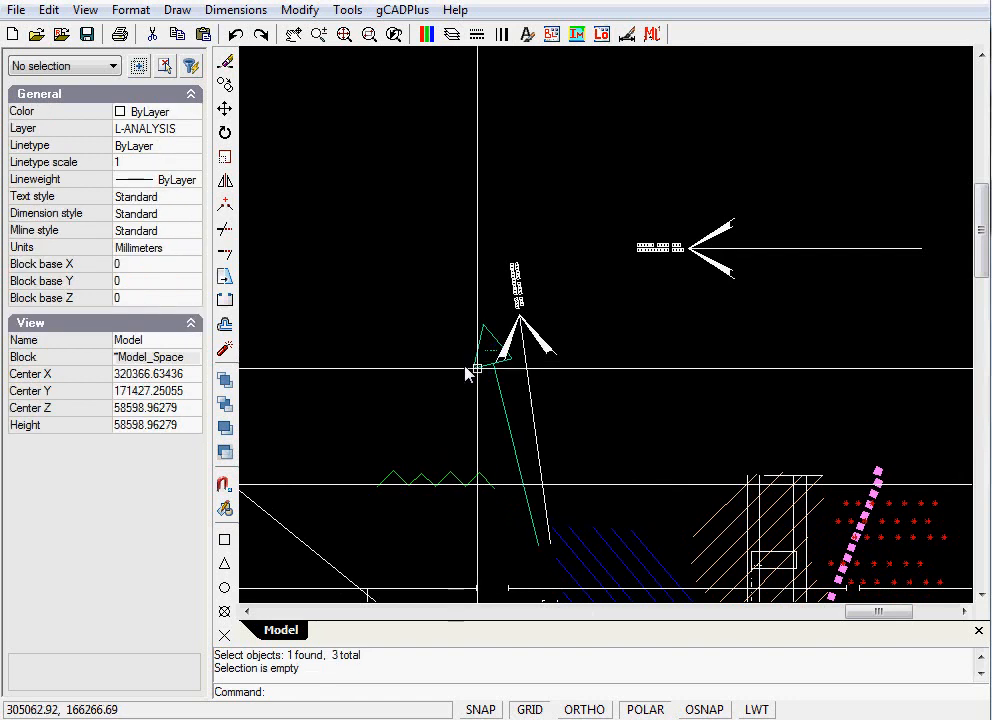
Explode the newly inserted compound block beside the green arrow into its arrow and text blocks
{"action": "scroll", "coordinate": [528, 344], "scroll_direction": "up", "scroll_amount": 3}
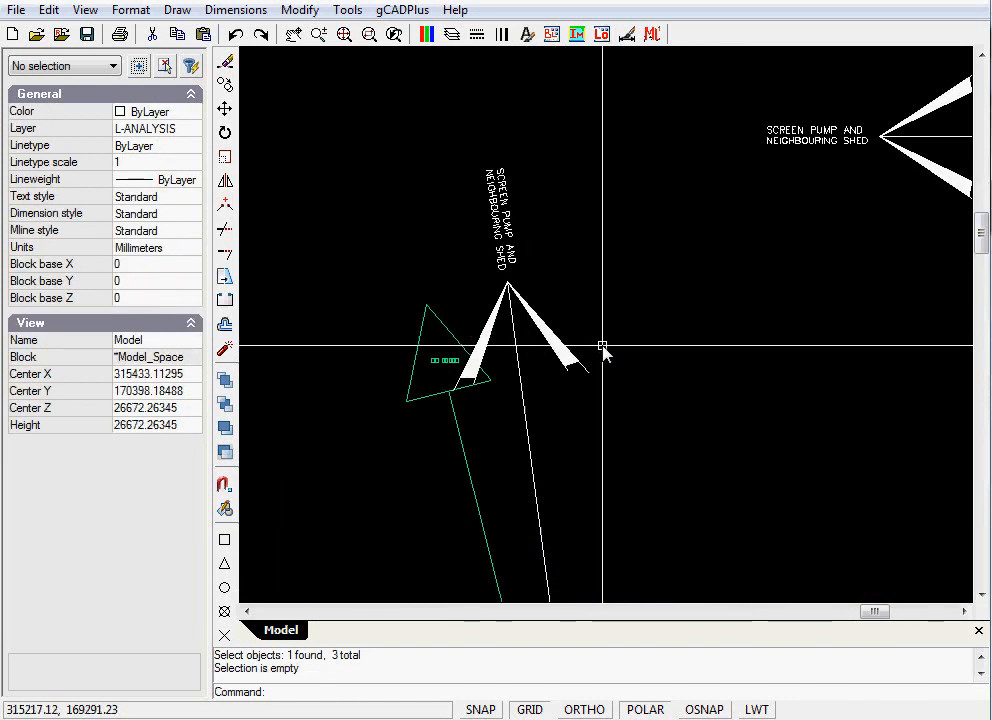
{"action": "left_click", "coordinate": [549, 343]}
{"action": "right_click", "coordinate": [632, 295]}
{"action": "left_click", "coordinate": [687, 491]}
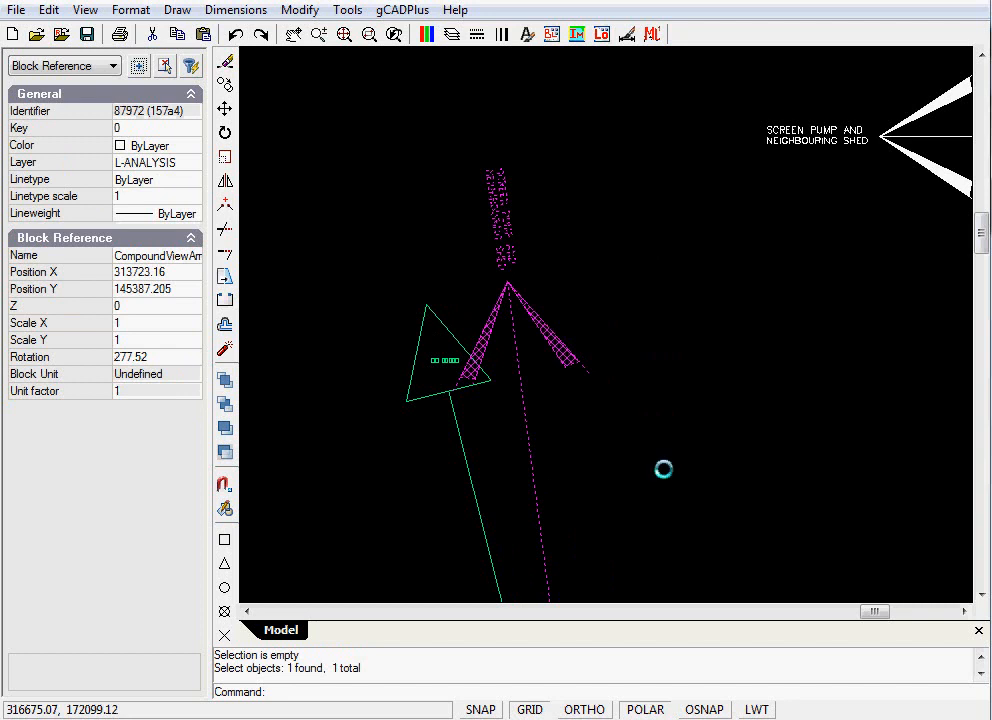
Rotate the text block above the upright arrowhead about its middle to a nearly horizontal angle of about 359 degrees
{"action": "left_click", "coordinate": [509, 231]}
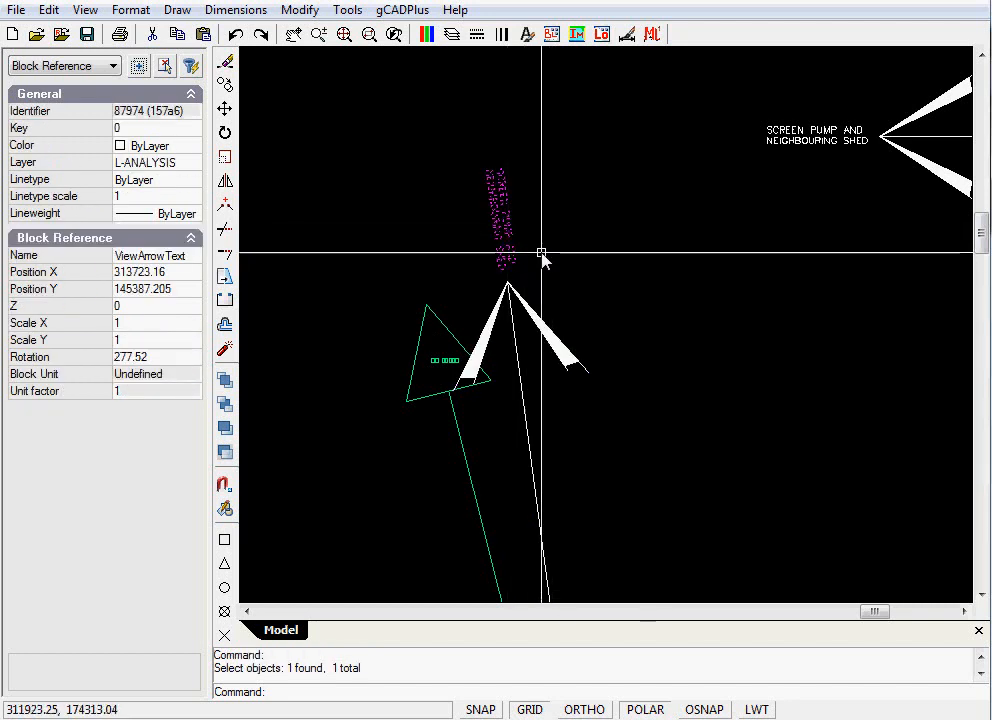
{"action": "right_click", "coordinate": [543, 246]}
{"action": "left_click", "coordinate": [612, 382]}
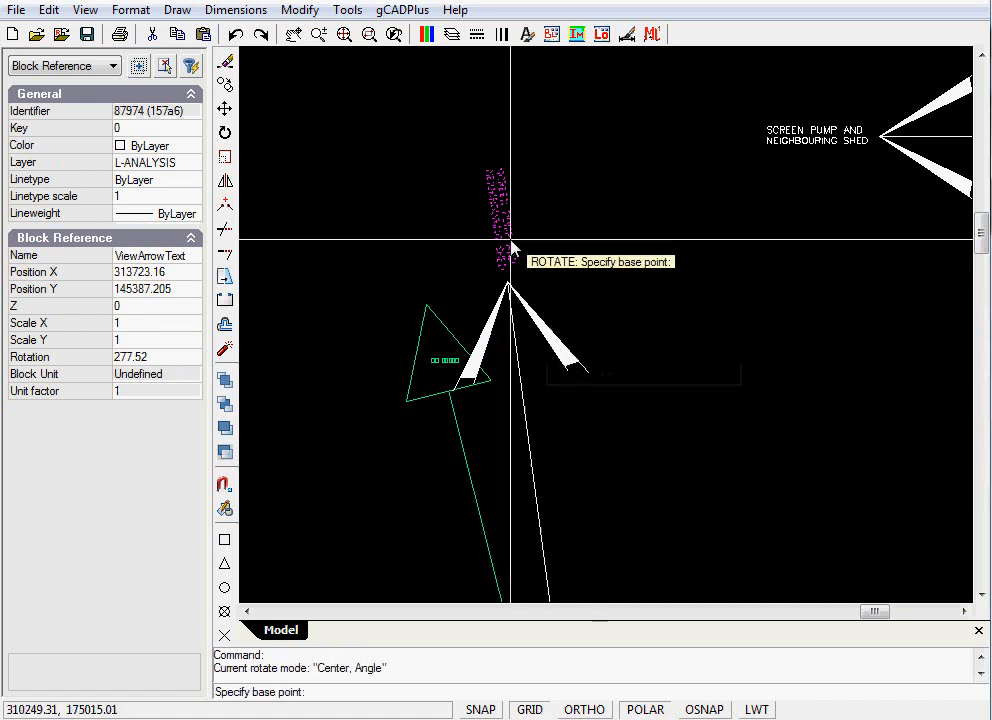
{"action": "left_click", "coordinate": [502, 225]}
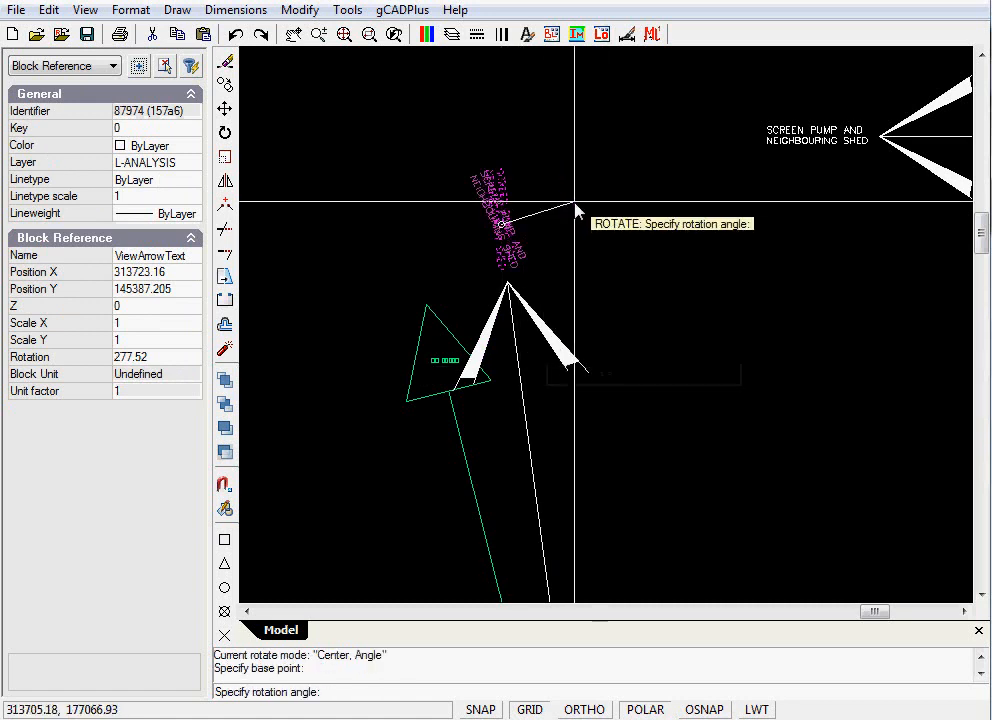
{"action": "left_click", "coordinate": [514, 152]}
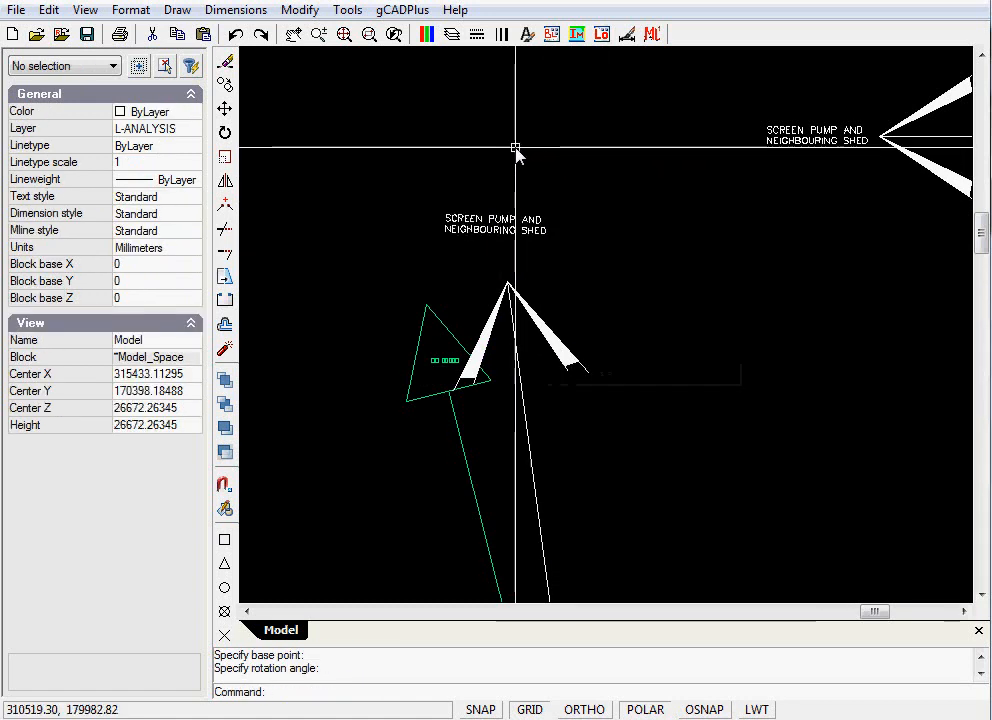
{"action": "left_click", "coordinate": [504, 232]}
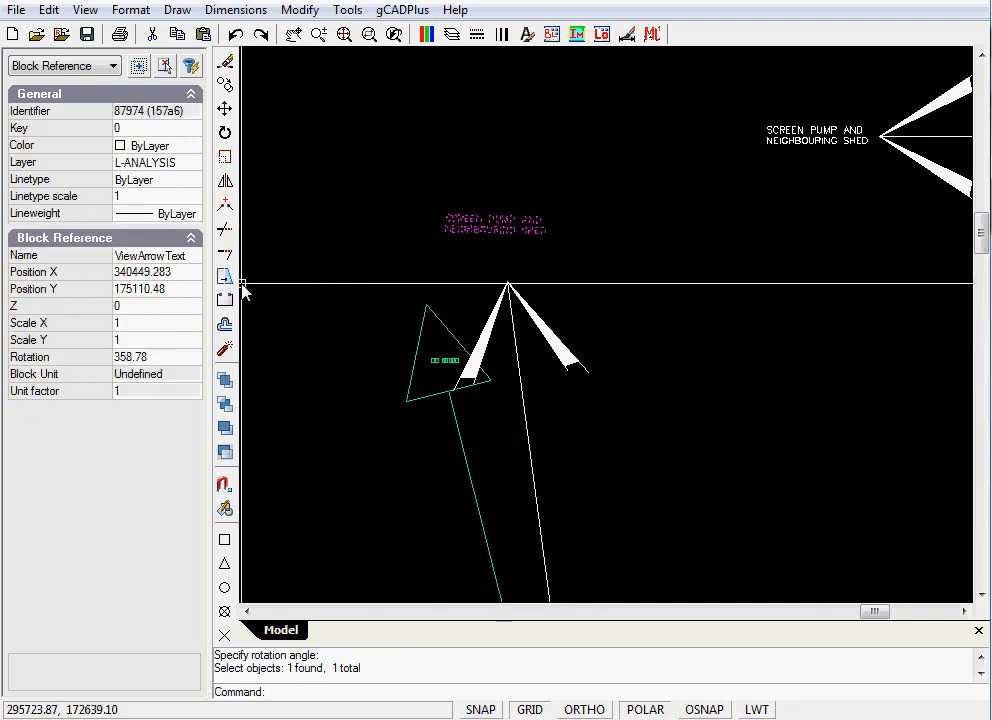
{"action": "left_click", "coordinate": [188, 258]}
{"action": "left_click", "coordinate": [194, 259]}
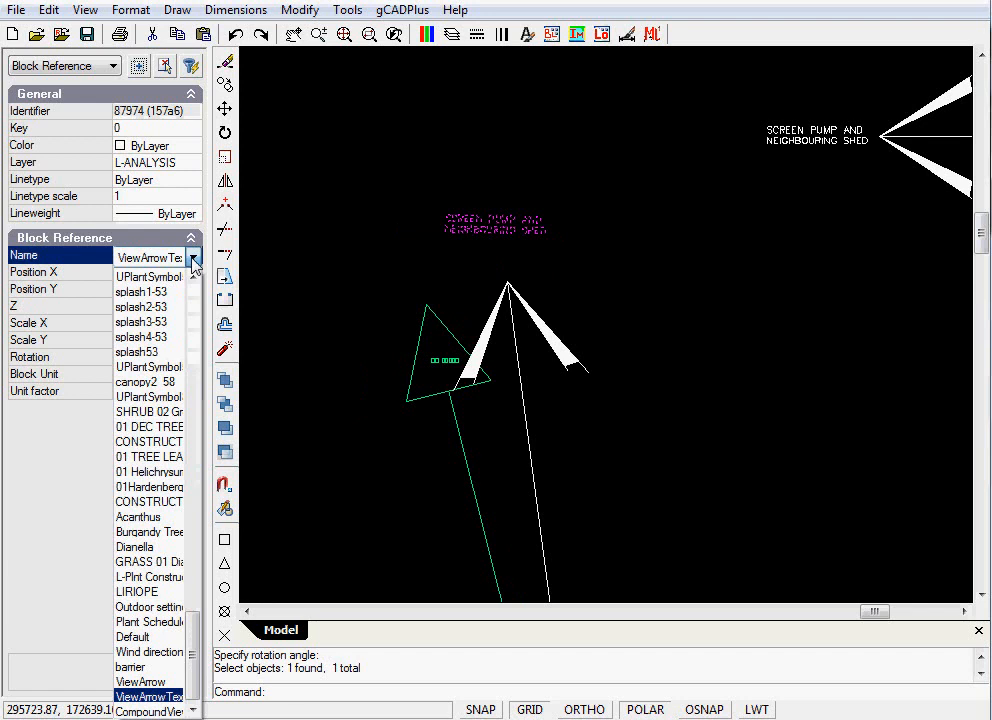
{"action": "left_click", "coordinate": [194, 259]}
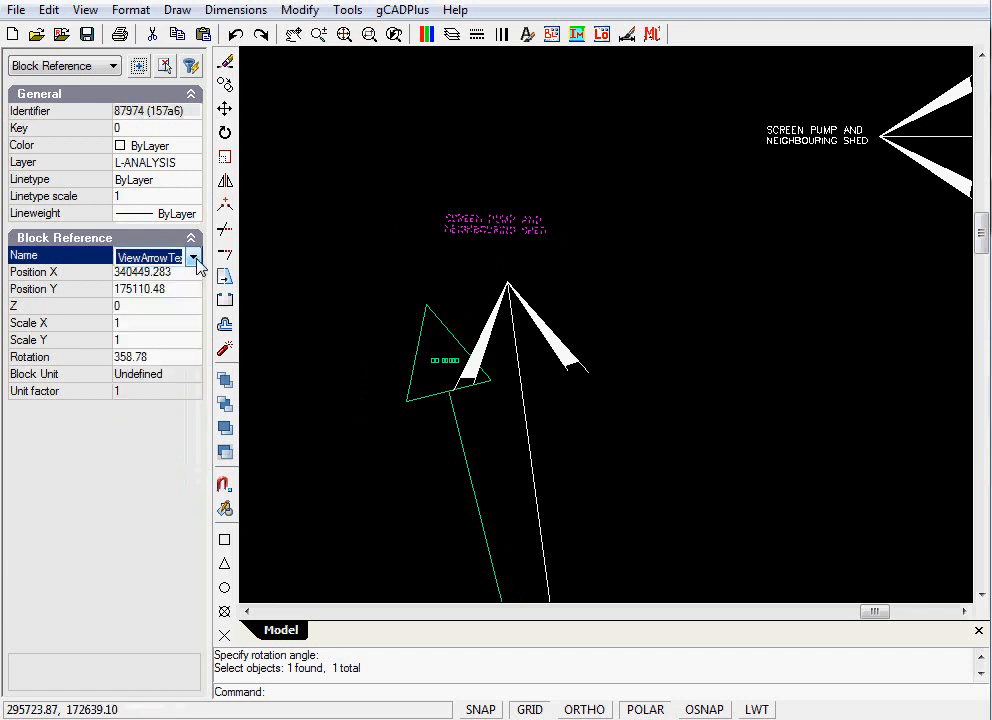
{"action": "key", "text": "Escape"}
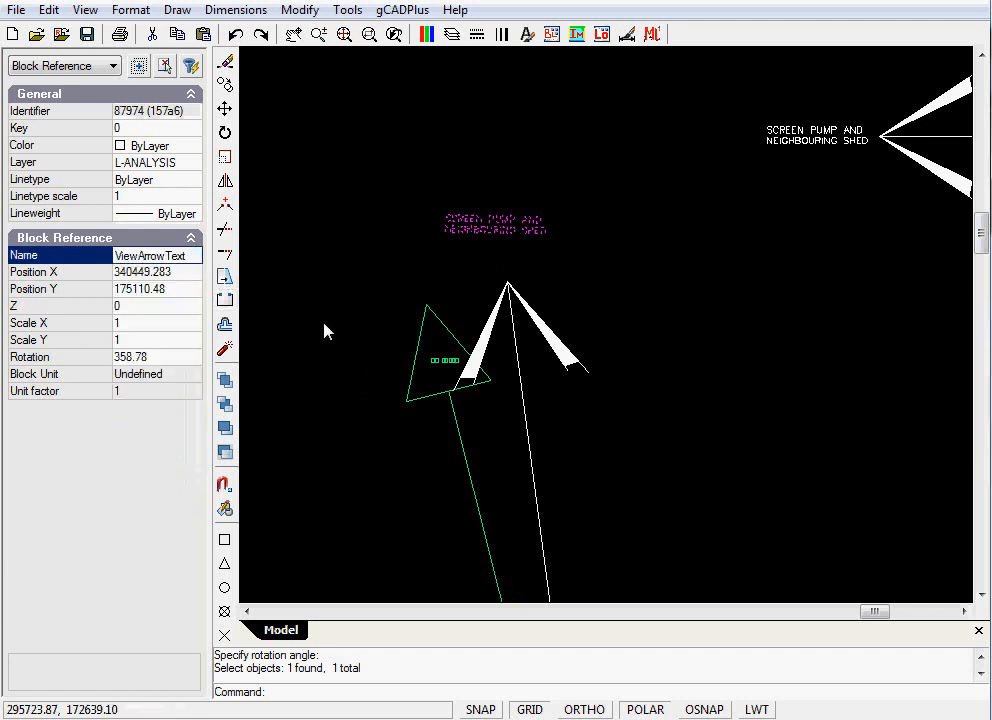
{"action": "left_click", "coordinate": [507, 224]}
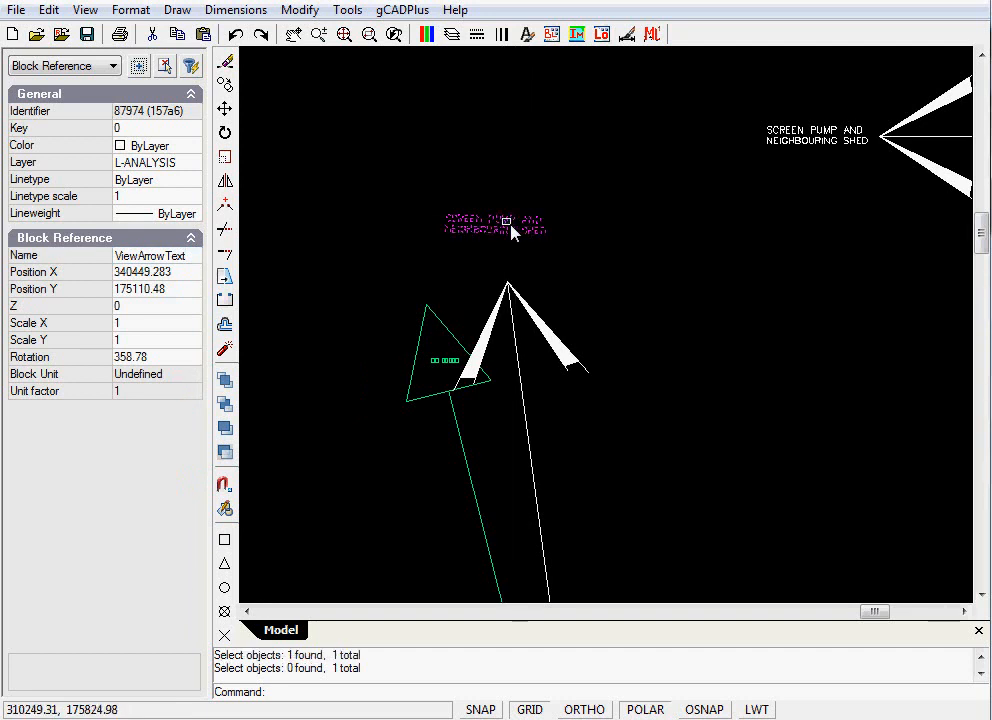
{"action": "key", "text": "Escape"}
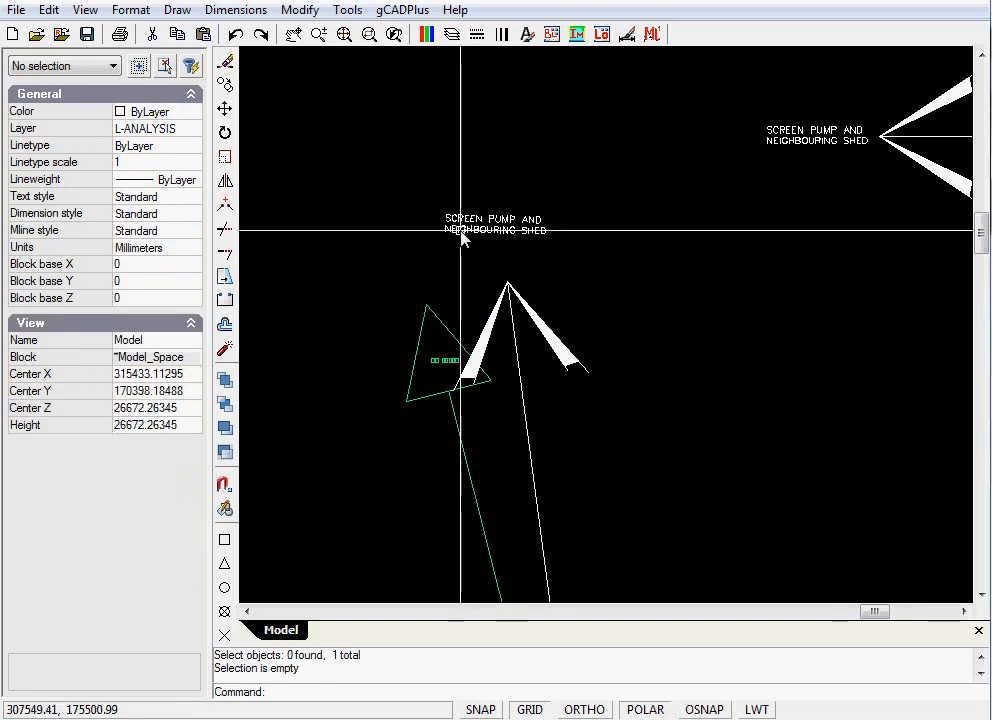
Set the rotation of the text block above the upright arrow to 360 and explode it into multiline text
{"action": "left_click", "coordinate": [462, 233]}
{"action": "left_click", "coordinate": [146, 357]}
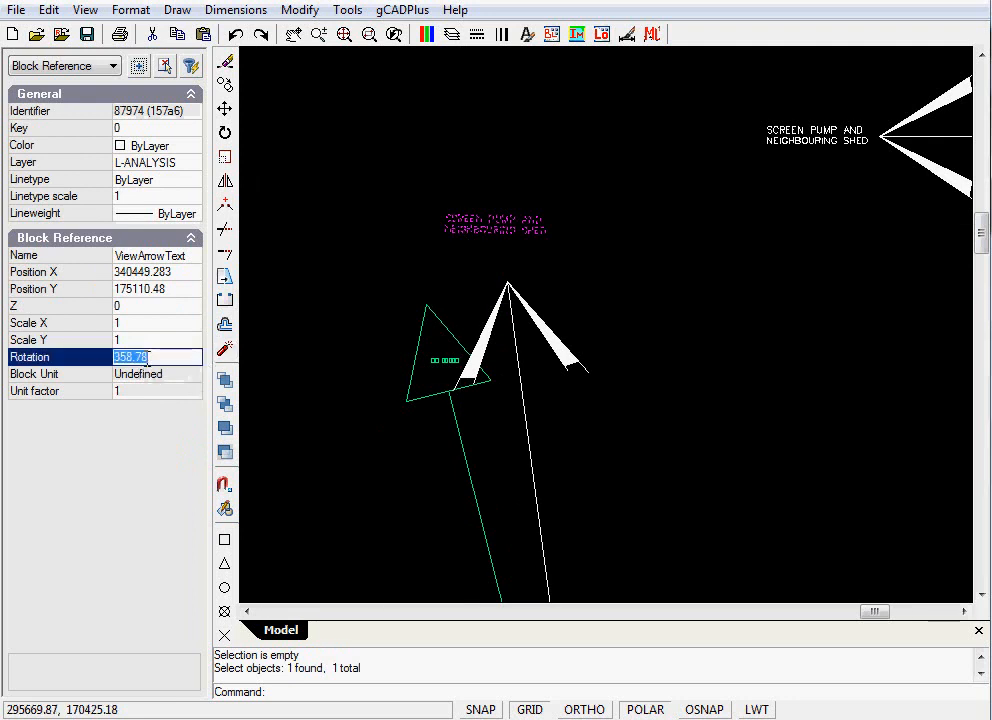
{"action": "type", "text": "360"}
{"action": "key", "text": "Return"}
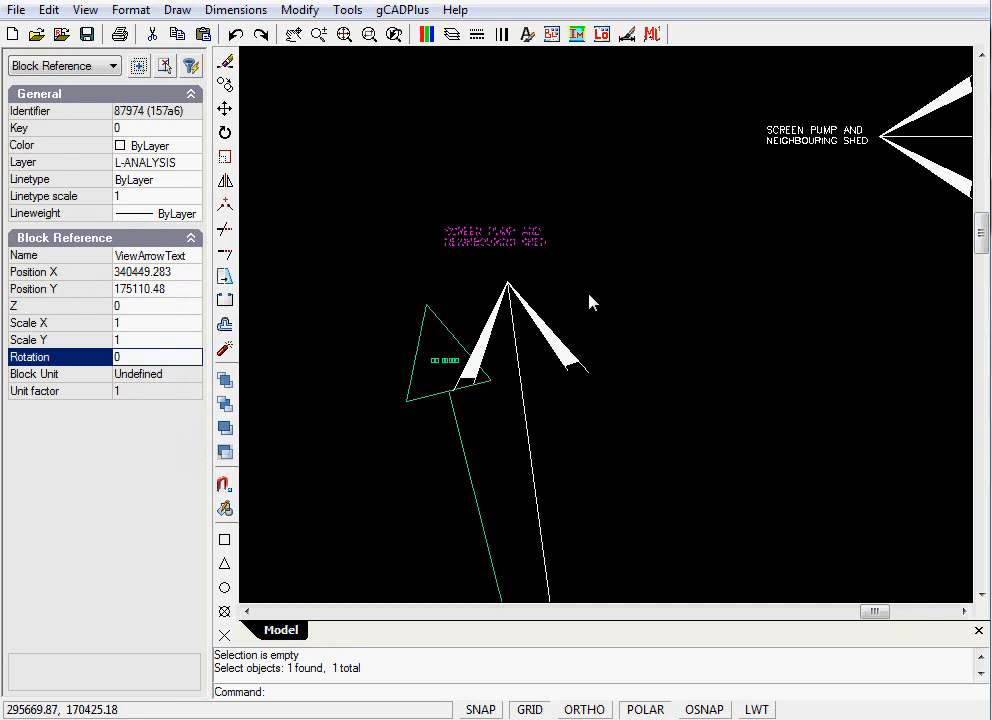
{"action": "right_click", "coordinate": [557, 259]}
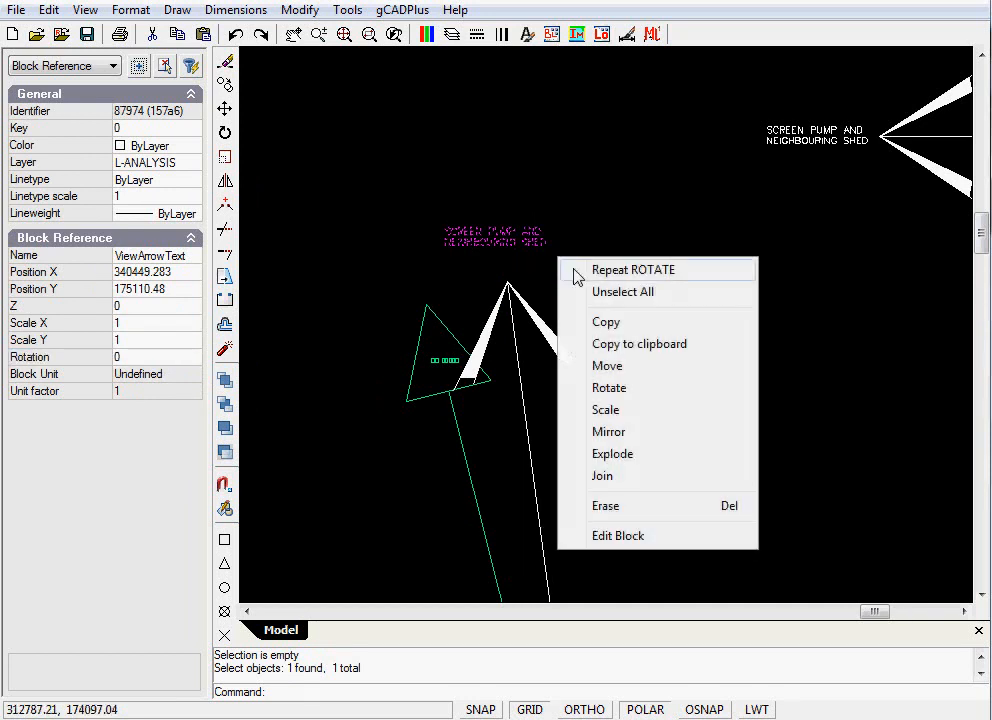
{"action": "left_click", "coordinate": [624, 465]}
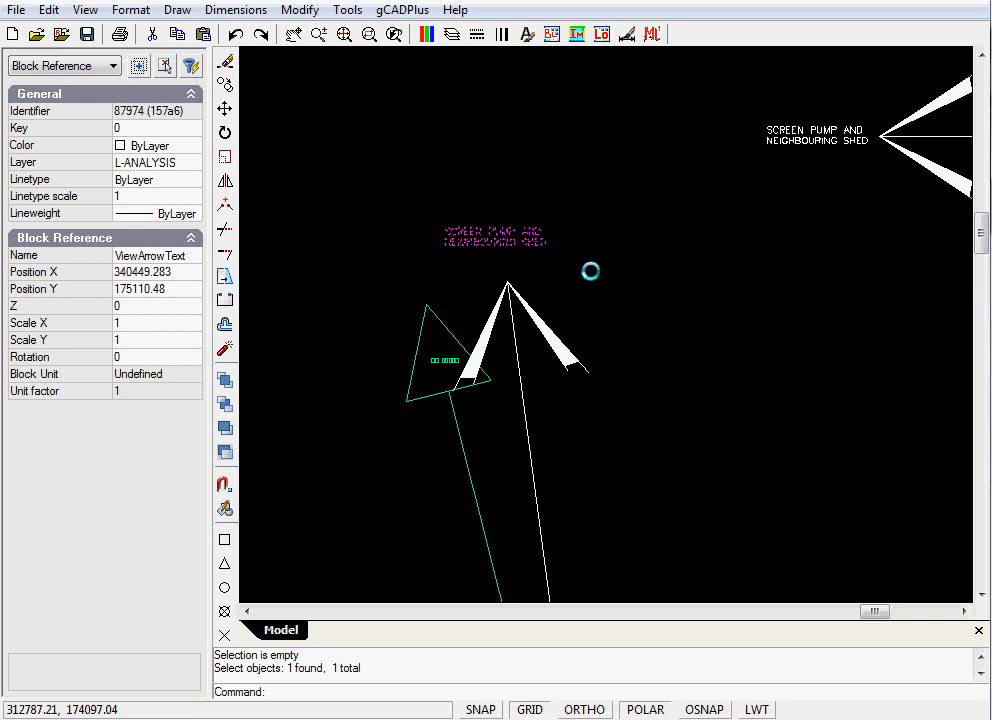
Open the contents of the exploded text above the upright arrow for viewing, accept them as they are, and deselect the text
{"action": "left_click", "coordinate": [503, 240]}
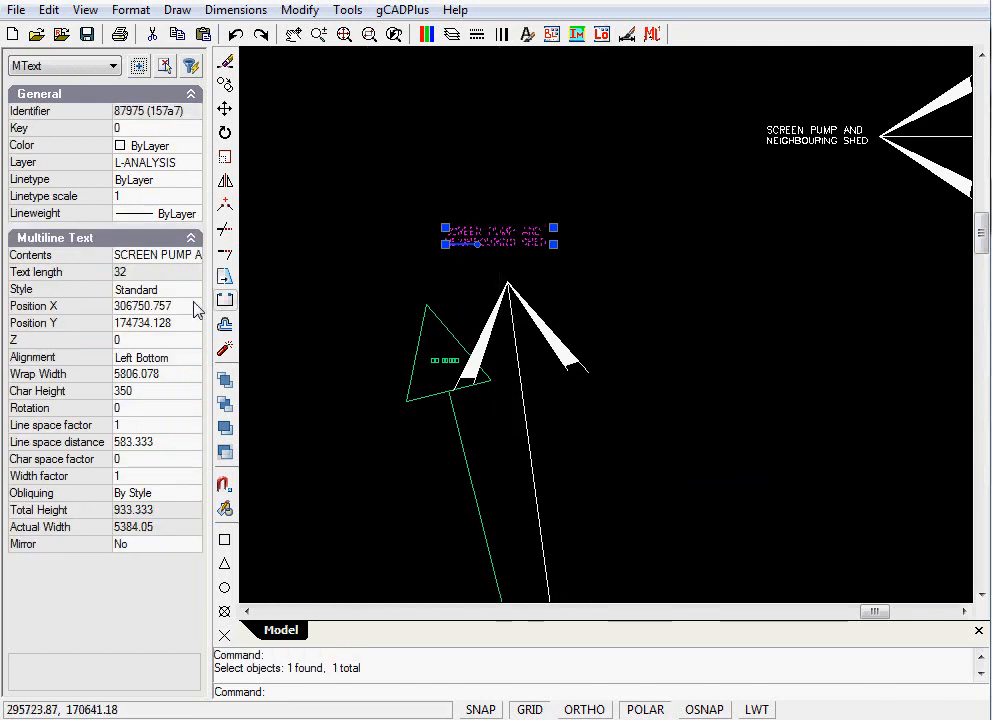
{"action": "left_click", "coordinate": [195, 256]}
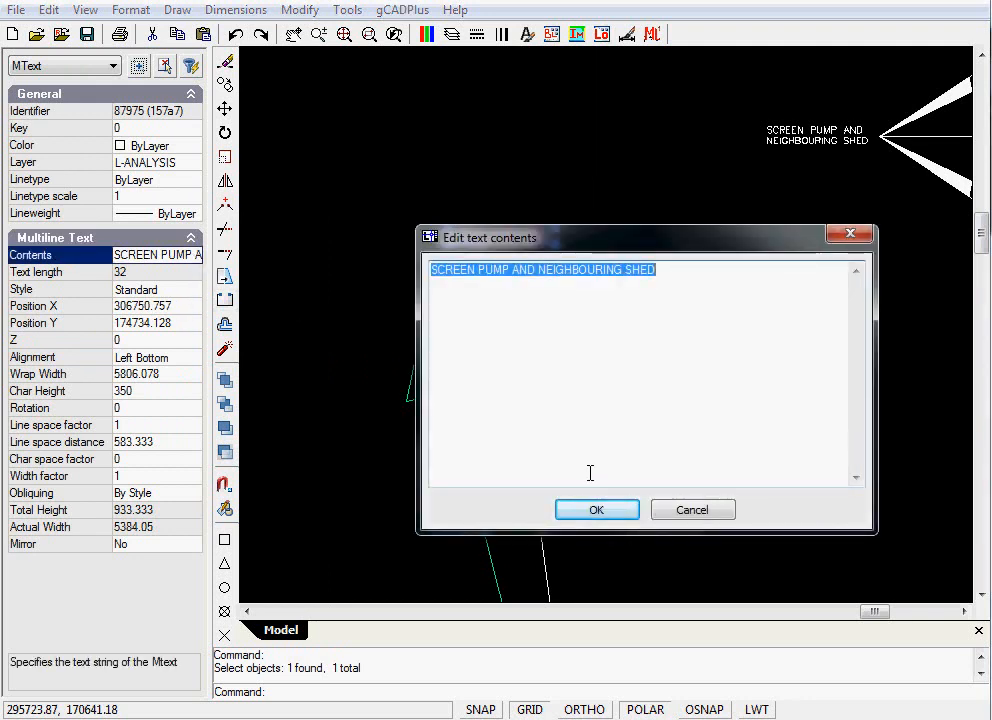
{"action": "left_click", "coordinate": [592, 510]}
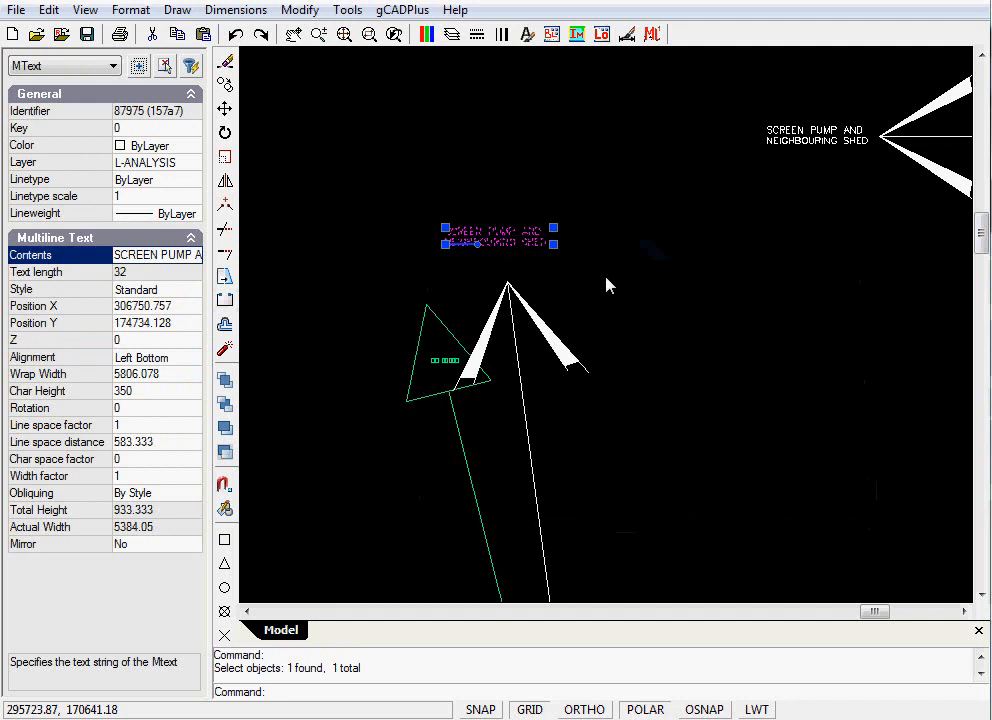
{"action": "right_click", "coordinate": [614, 293]}
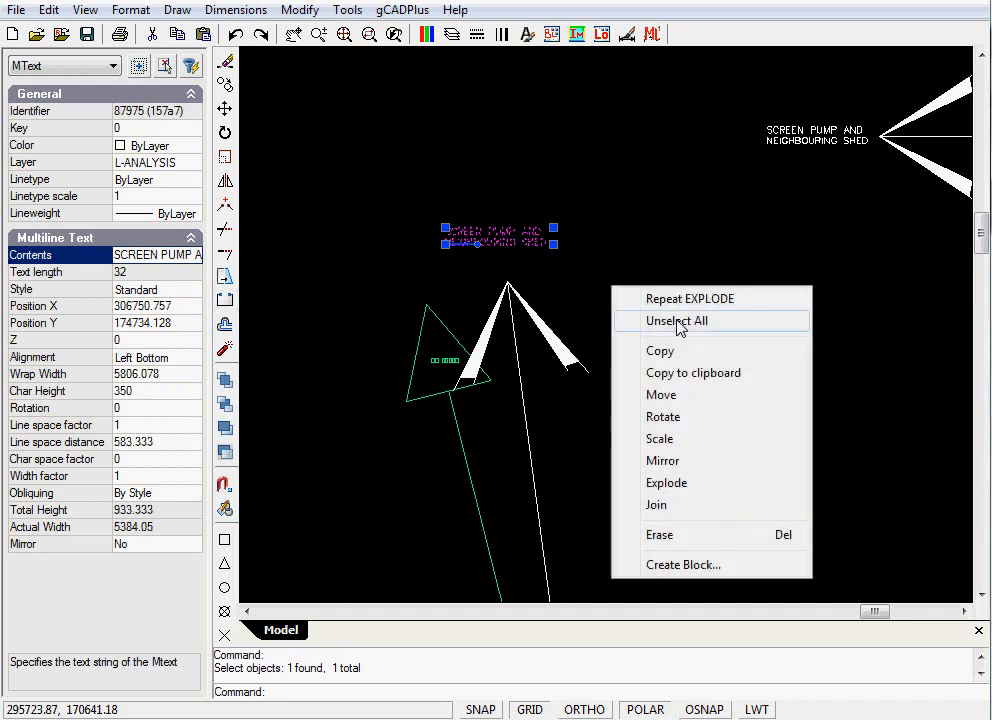
{"action": "left_click", "coordinate": [668, 320]}
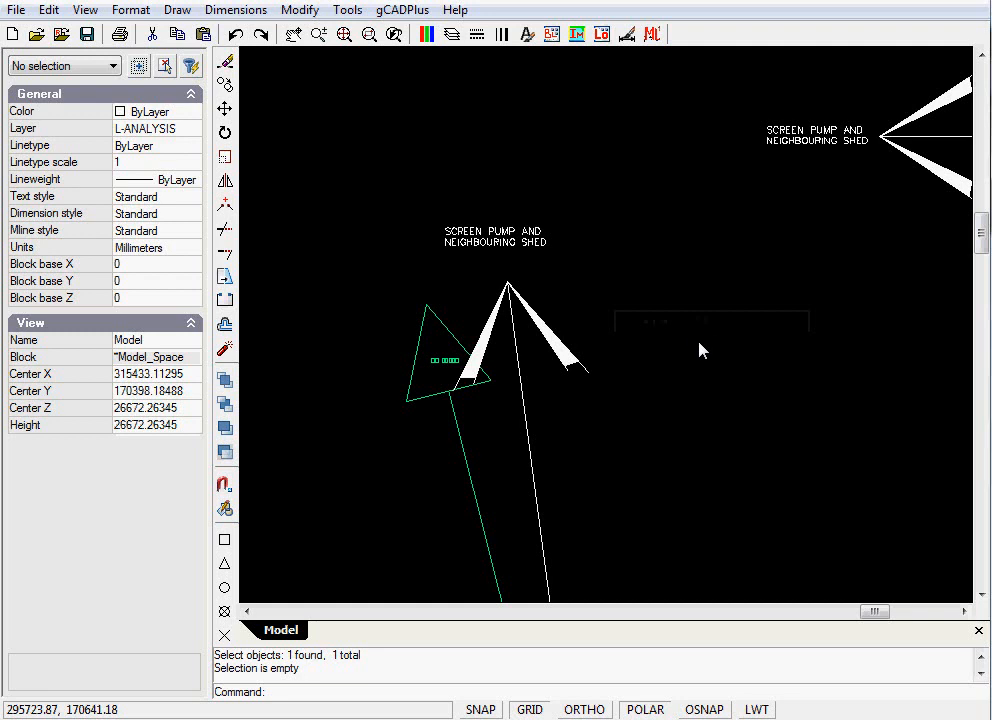